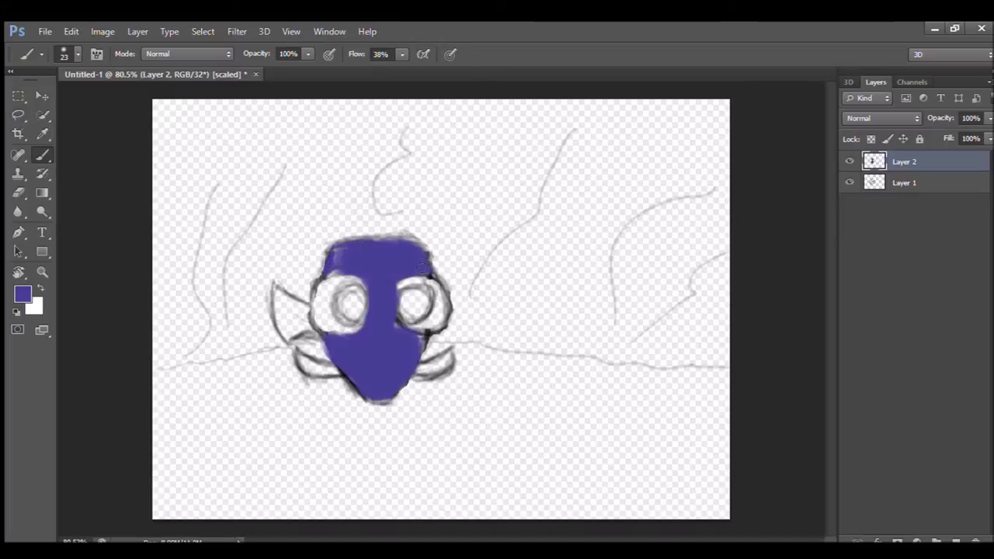
Step: Add a new layer, and repaint the face on Layer 2 in a lighter purple
key("ctrl+shift+alt+n")
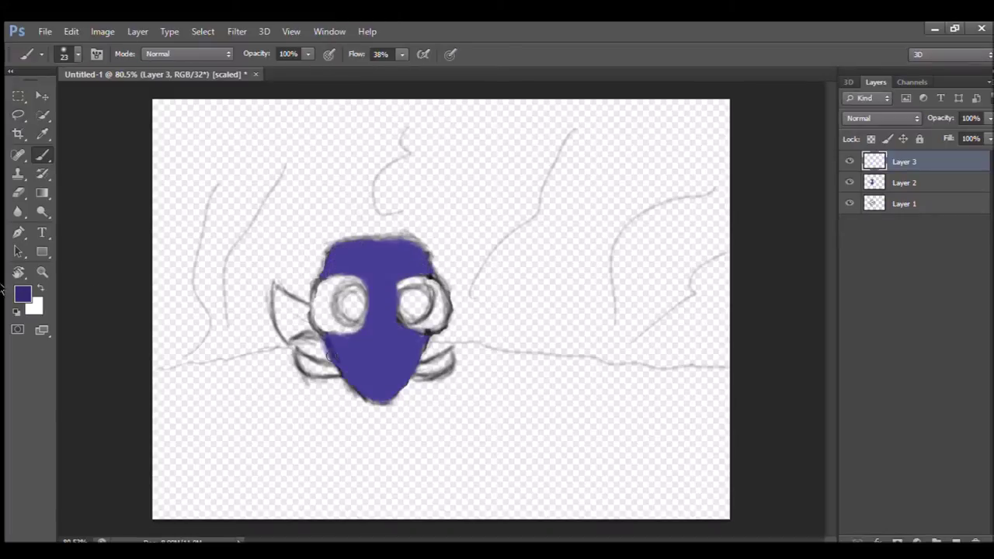
left_click(901, 183)
mouse_move(377, 318)
left_mouse_down()
mouse_move(381, 388)
mouse_move(404, 365)
mouse_move(388, 256)
mouse_move(396, 274)
left_mouse_up()
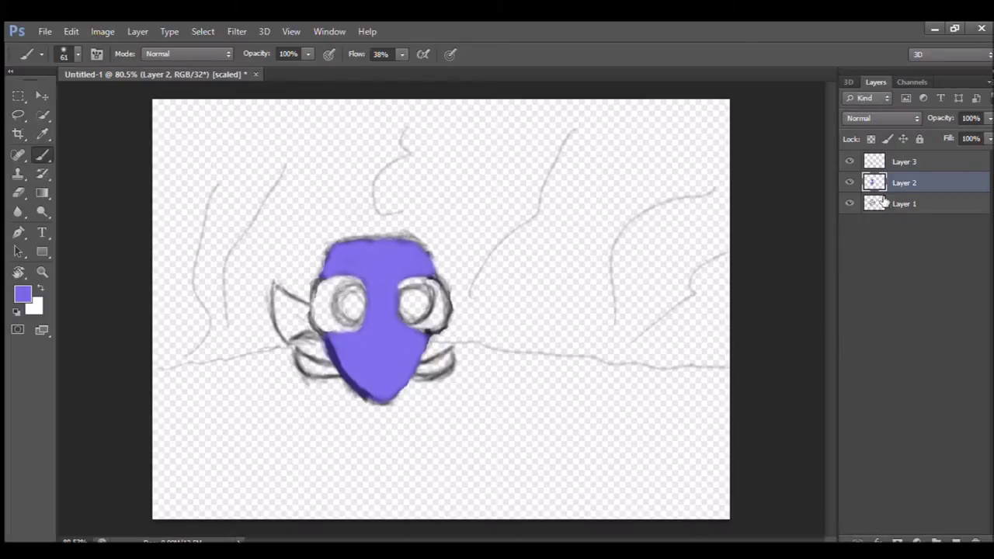
Step: Shade the face's edges on Layer 3 in darker purple, and blend them towards the lighter centre with sampled purples
key("alt+bracketright")
mouse_move(339, 350)
left_mouse_down()
mouse_move(379, 401)
mouse_move(366, 279)
left_mouse_up()
mouse_move(363, 336)
left_mouse_down()
mouse_move(401, 381)
mouse_move(390, 394)
left_mouse_up()
scroll(300, 348, "up", 3)
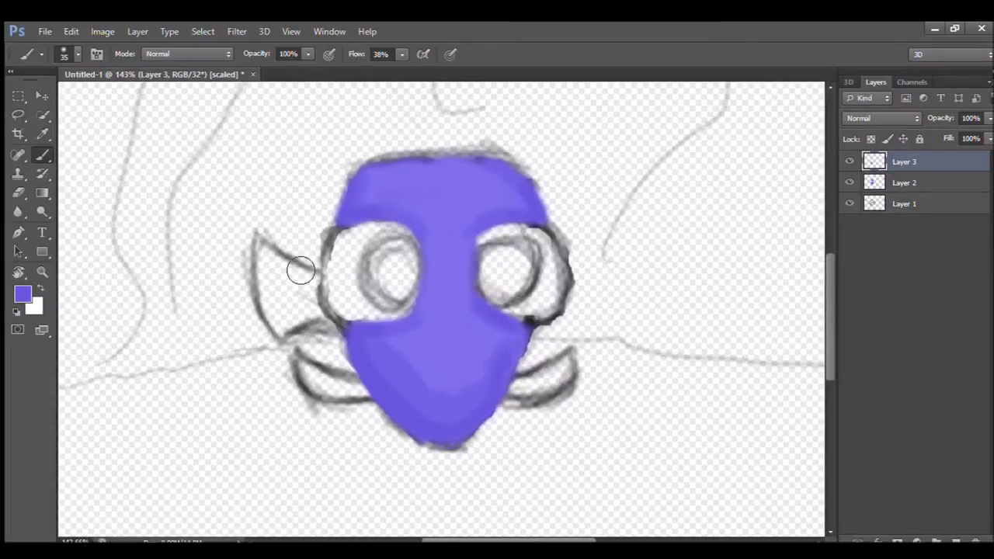
left_click(466, 295, "alt")
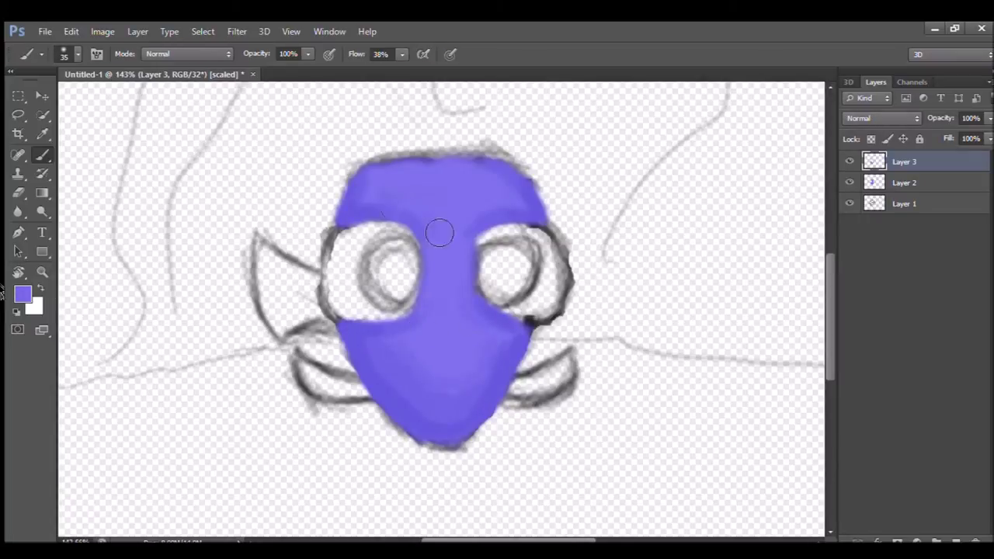
key("alt")
key("alt")
key("alt")
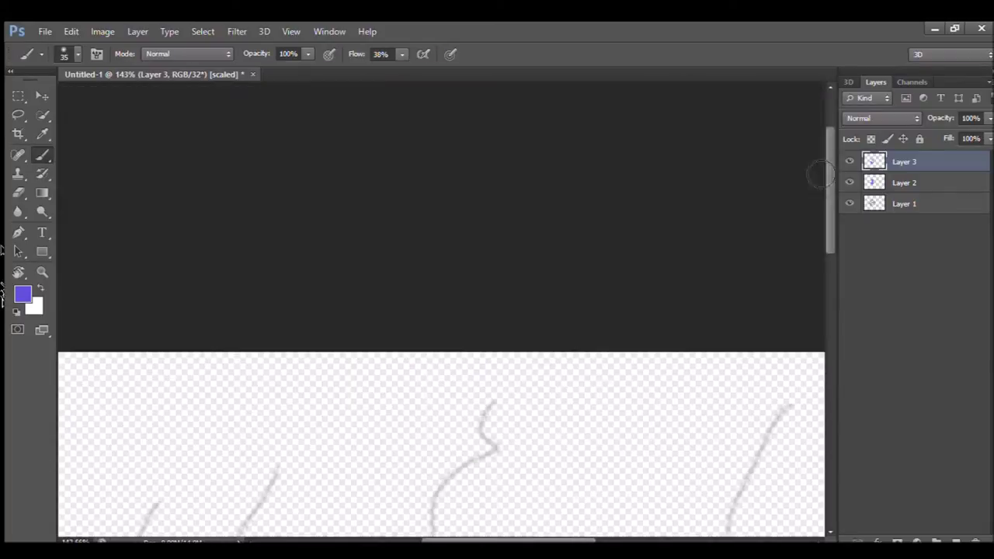
Step: Paint both of the fish's eyes as solid white rounded shapes over the sketch
key("x")
mouse_move(348, 310)
left_mouse_down()
mouse_move(393, 267)
mouse_move(420, 290)
mouse_move(411, 312)
mouse_move(338, 315)
mouse_move(382, 331)
mouse_move(353, 269)
mouse_move(373, 233)
left_mouse_up()
mouse_move(497, 264)
left_mouse_down()
mouse_move(499, 324)
mouse_move(536, 304)
mouse_move(535, 248)
mouse_move(574, 306)
mouse_move(501, 306)
mouse_move(554, 264)
mouse_move(494, 288)
left_mouse_up()
Step: Paint the inner parts of both side fins purple and their middle bands dark grey with a 9 px brush
key("bracketleft")
key("bracketleft")
key("bracketleft")
key("bracketleft")
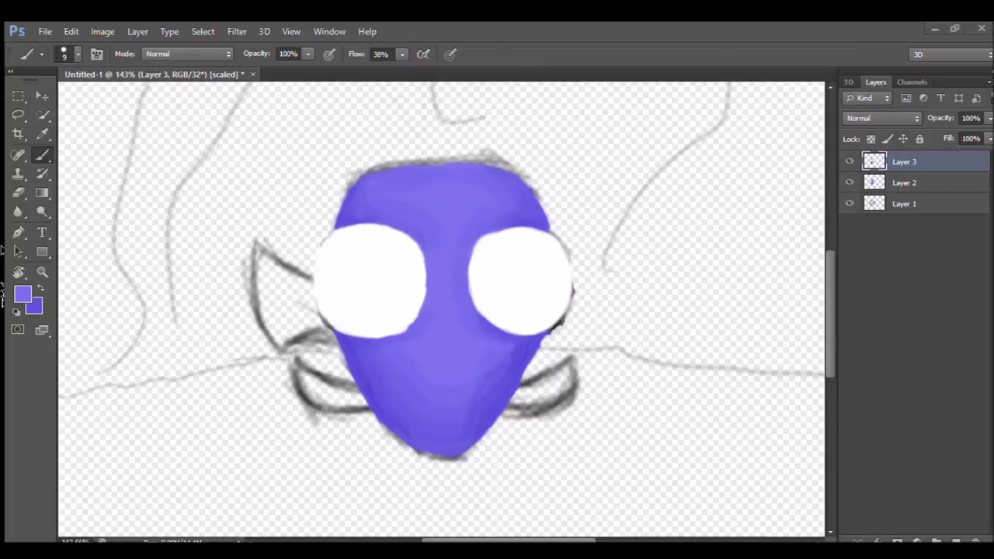
left_click_drag(343, 379, 350, 393)
left_click_drag(515, 401, 532, 398)
left_click(567, 389, "alt")
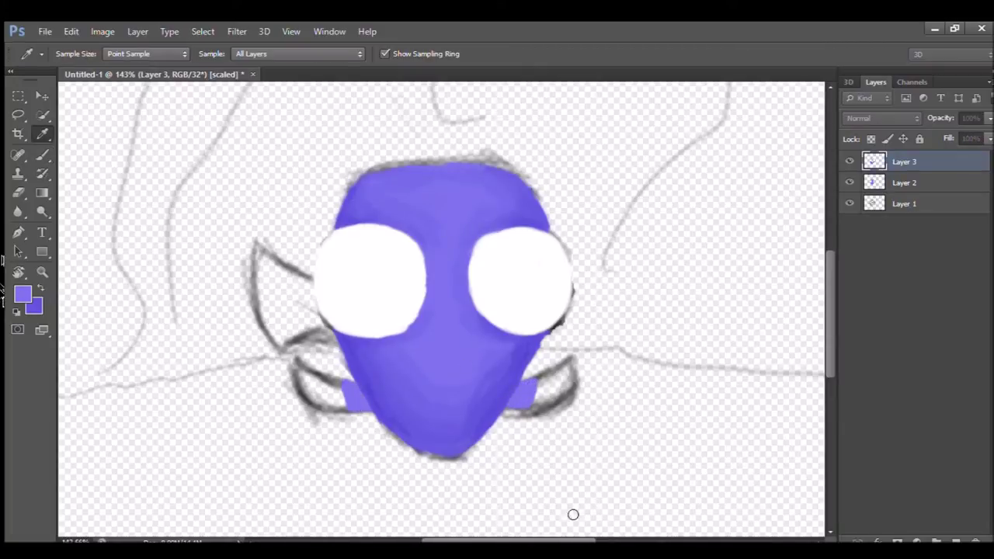
left_click_drag(334, 379, 338, 400)
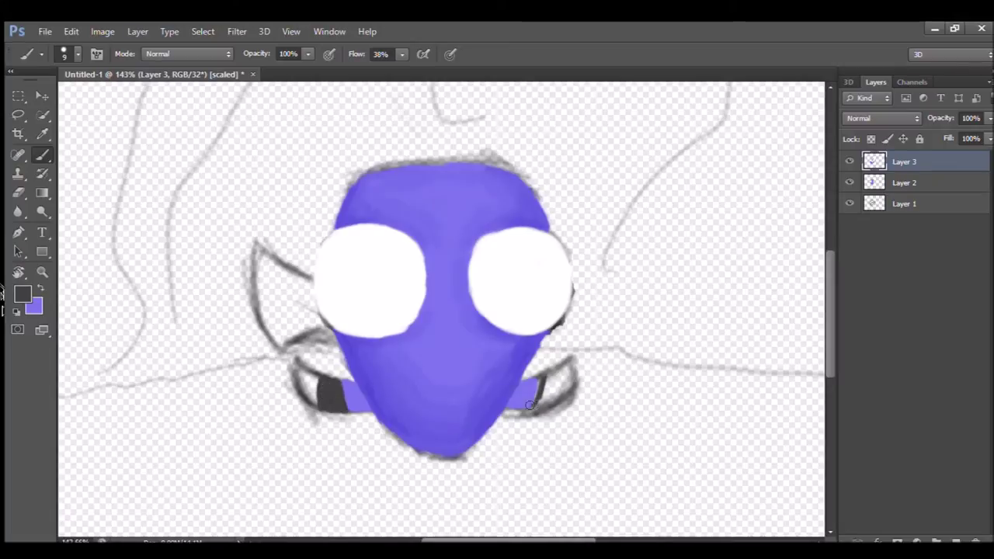
Step: Paint the outer tips of both side fins bright yellow and tidy their edges
left_click(743, 455, "alt")
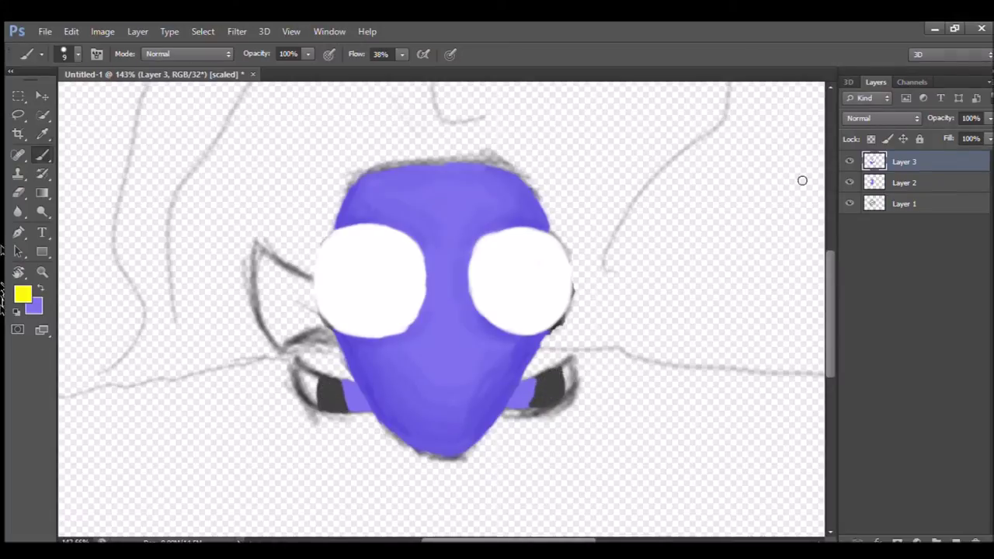
left_click_drag(316, 404, 304, 392)
key("e")
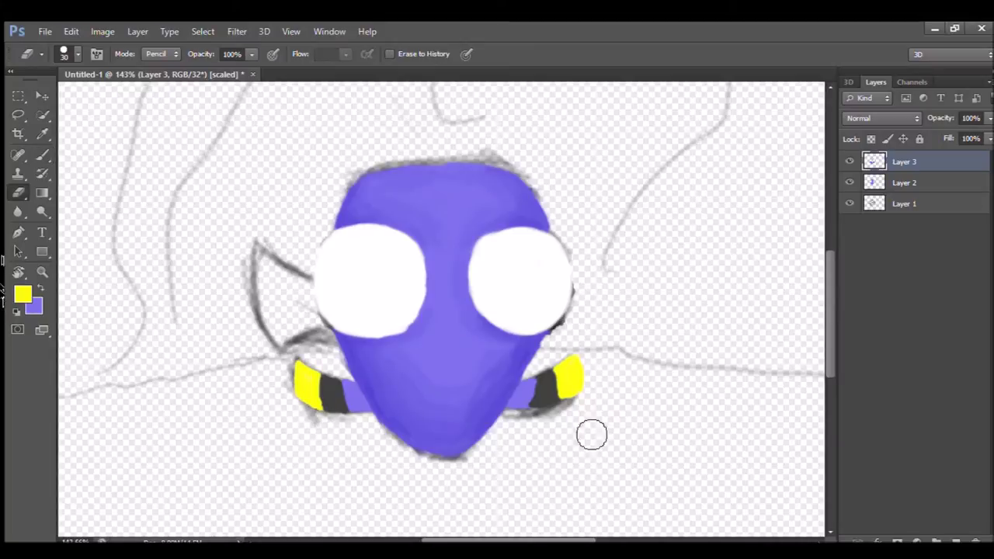
key("b")
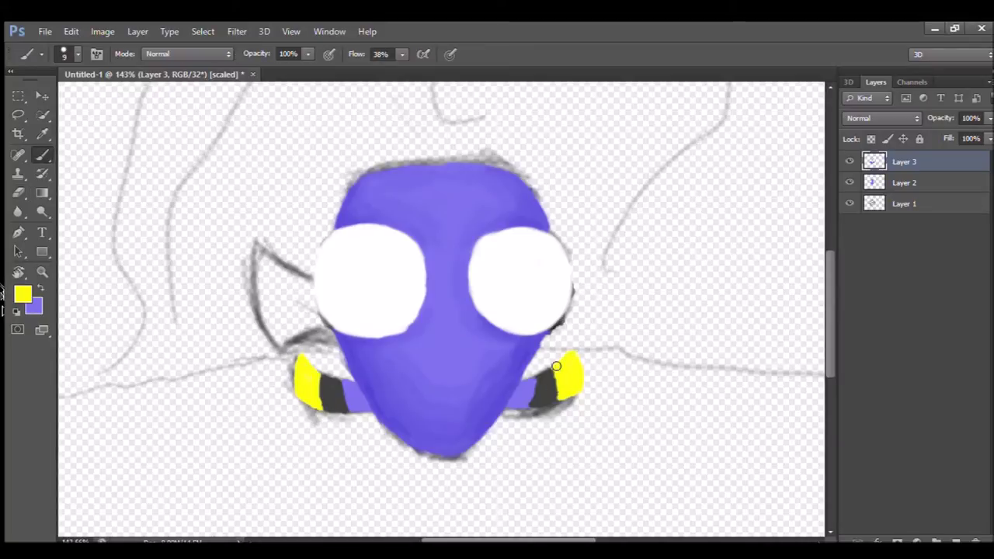
Step: Refine the borders of the side fins' dark bands, and shade the bands and yellow tips with darker tones
left_click(345, 391, "alt")
left_click(546, 381, "alt")
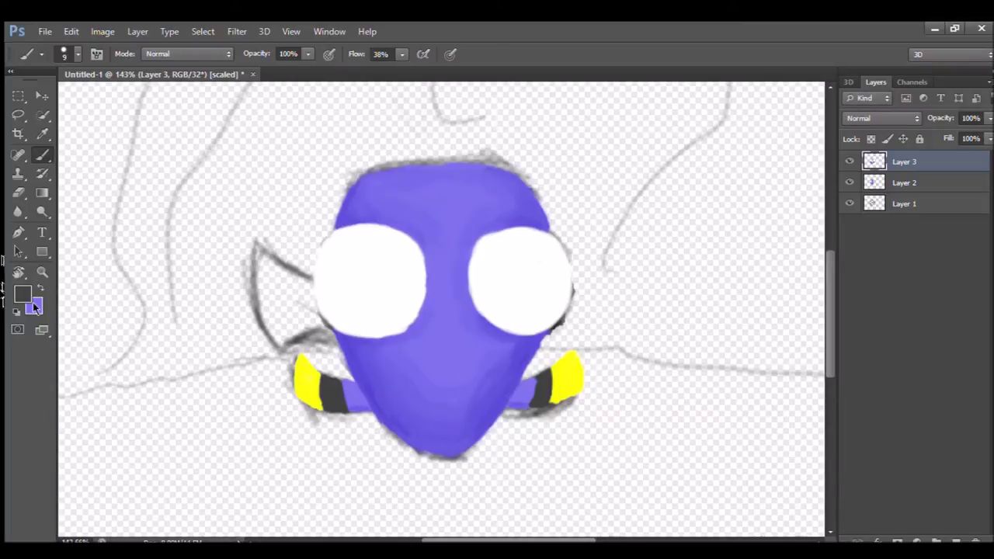
left_click(303, 393, "alt")
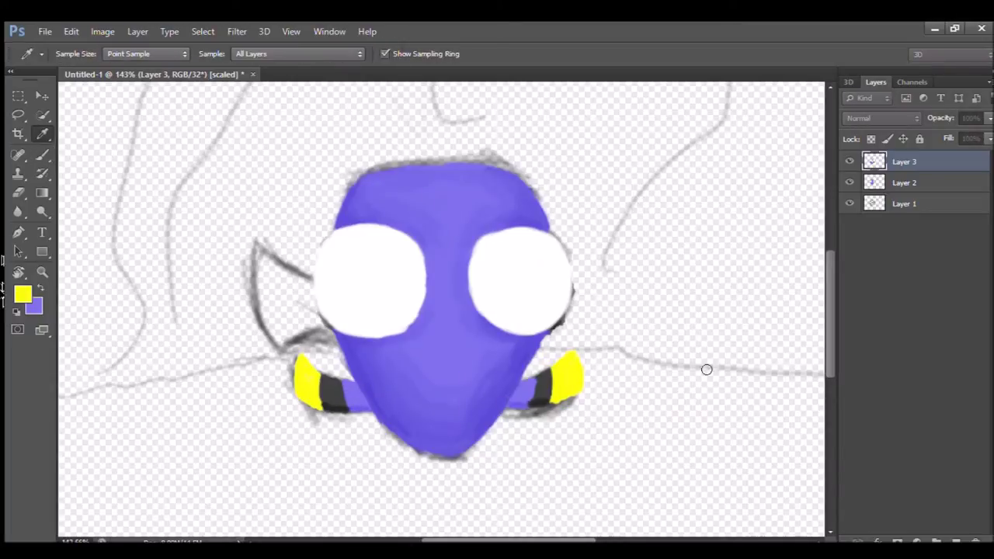
left_click(341, 385, "alt")
key("i")
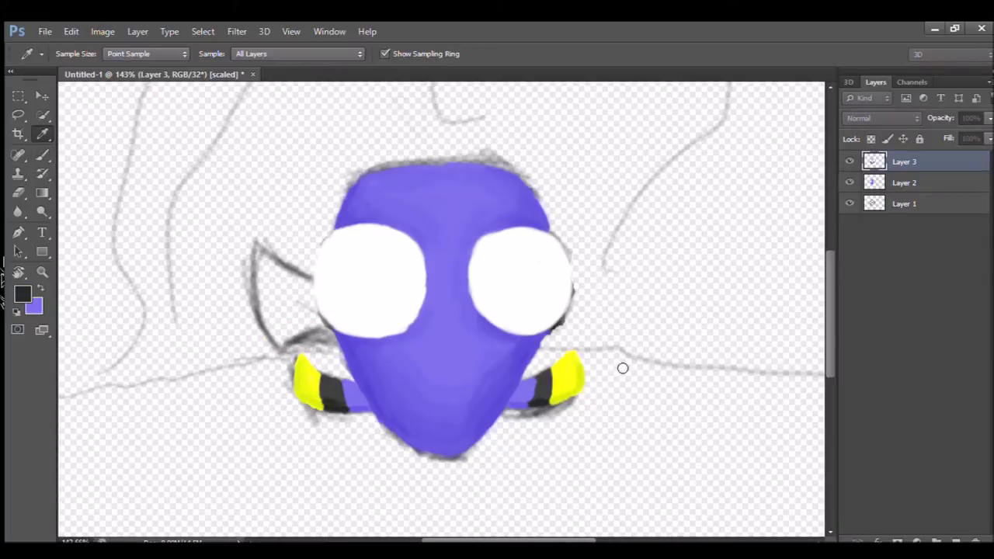
Step: Smooth the shading of the side fins' dark and purple sections with repeatedly sampled tones
key("b")
key("i")
key("b")
key("i")
key("b")
key("i")
key("b")
key("i")
key("b")
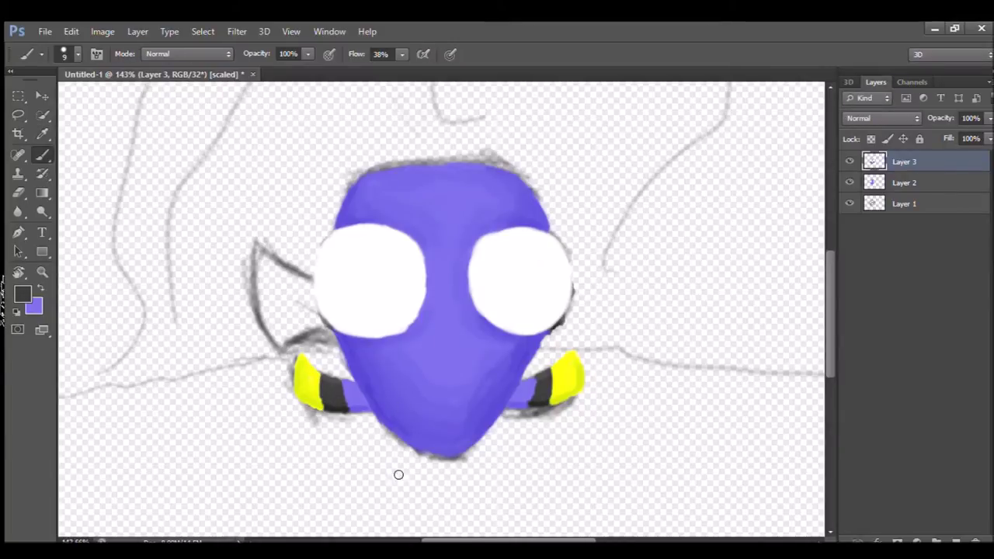
key("i")
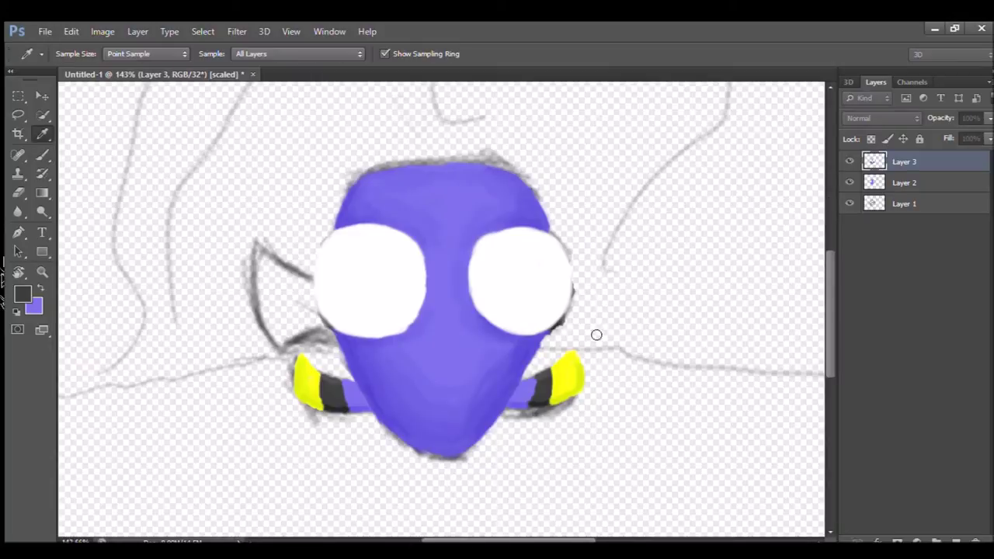
key("b")
key("i")
key("b")
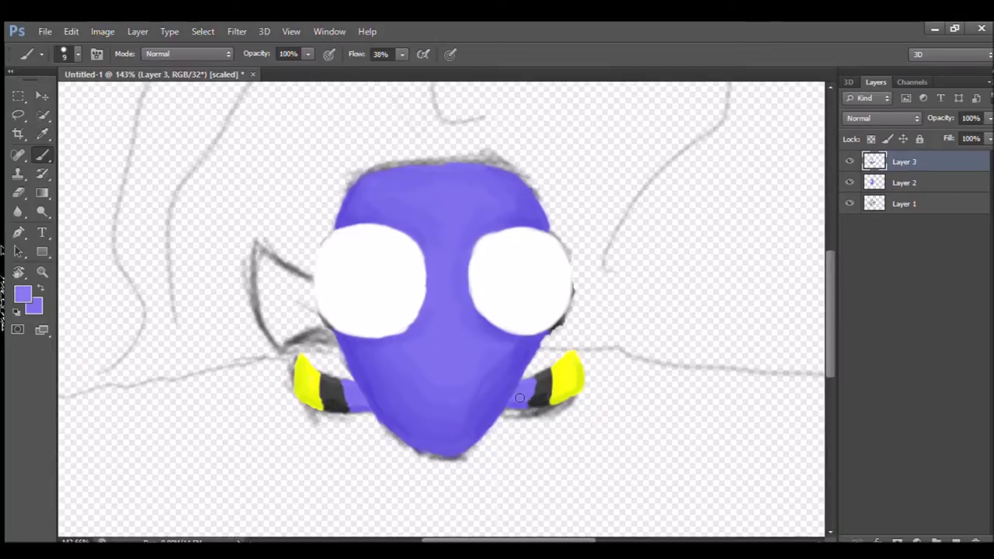
Step: Blend the borders between the side fins' yellow, dark grey and purple sections with a 6 px brush at 51% opacity
key("bracketleft")
key("bracketleft")
key("bracketleft")
key("bracketleft")
key("bracketleft")
key("bracketleft")
key("bracketleft")
left_click(335, 393, "alt")
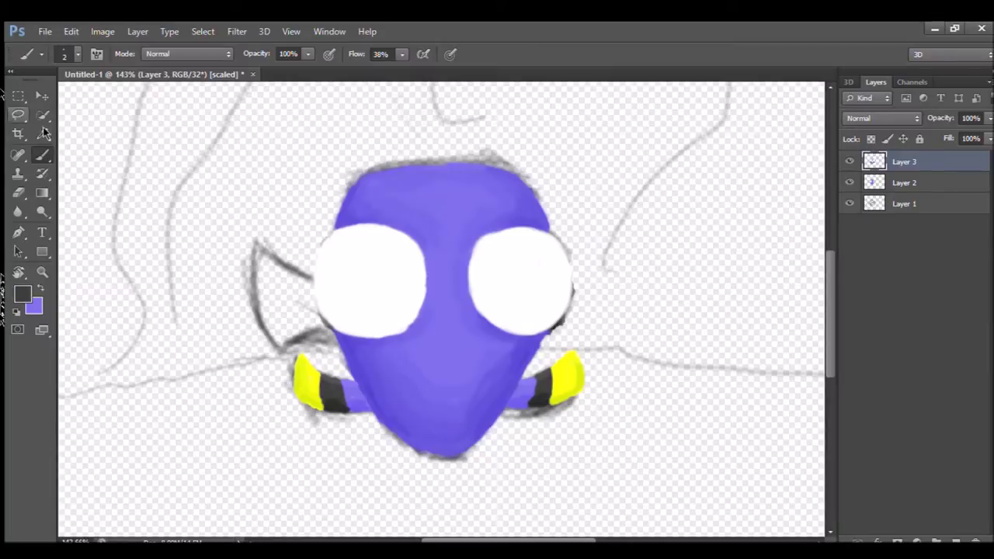
key("shift+1")
key("shift+7")
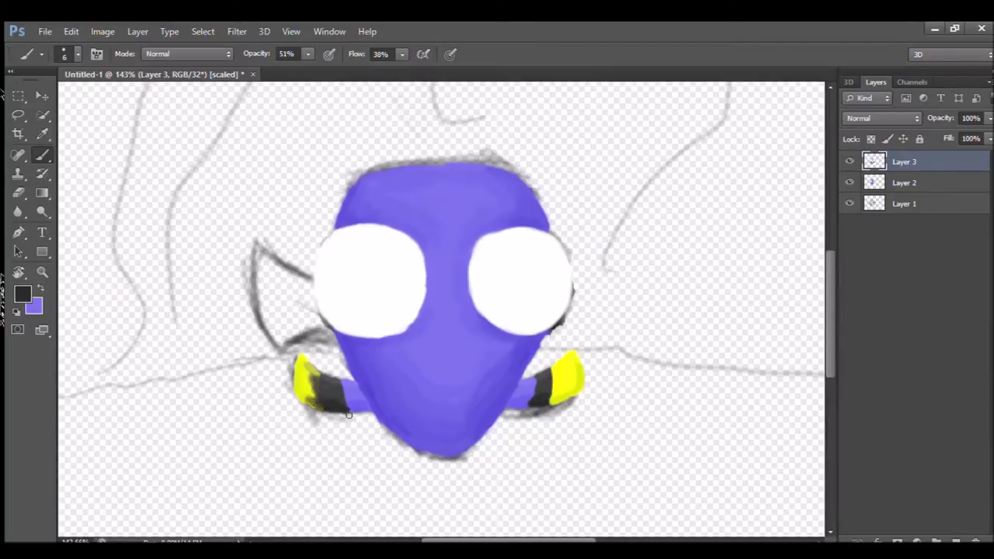
left_click(552, 395, "alt")
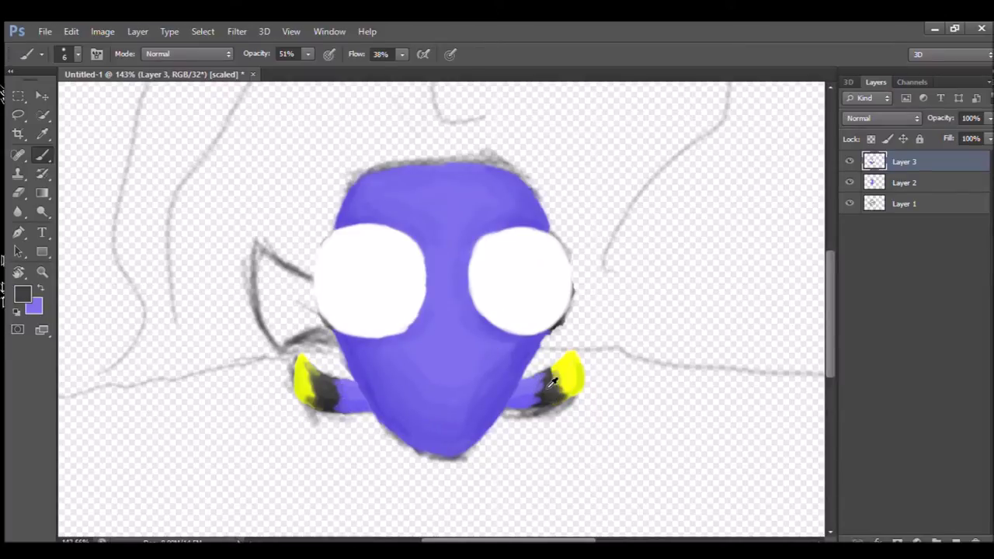
Step: Try a dark smiling mouth on the lower face at 100% opacity, and paint over it in the face's purple
key("shift+b")
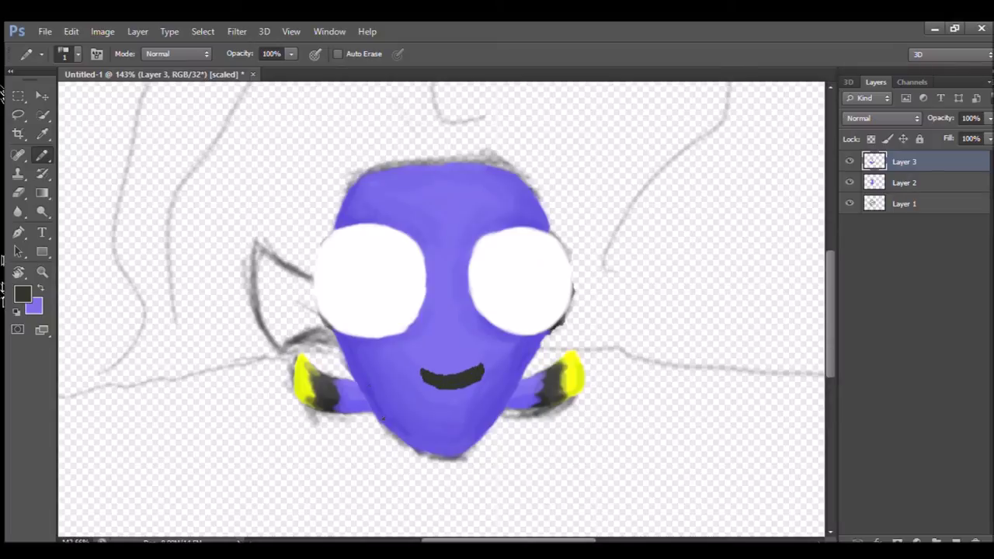
key("shift+b")
key("0")
left_click_drag(420, 375, 483, 370)
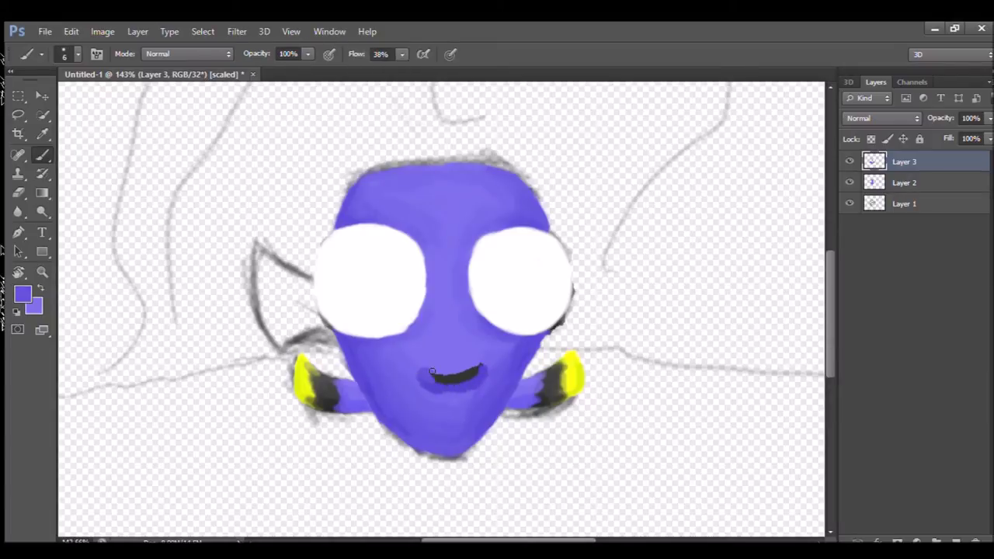
mouse_move(470, 362)
left_mouse_down()
mouse_move(432, 356)
mouse_move(493, 361)
left_mouse_up()
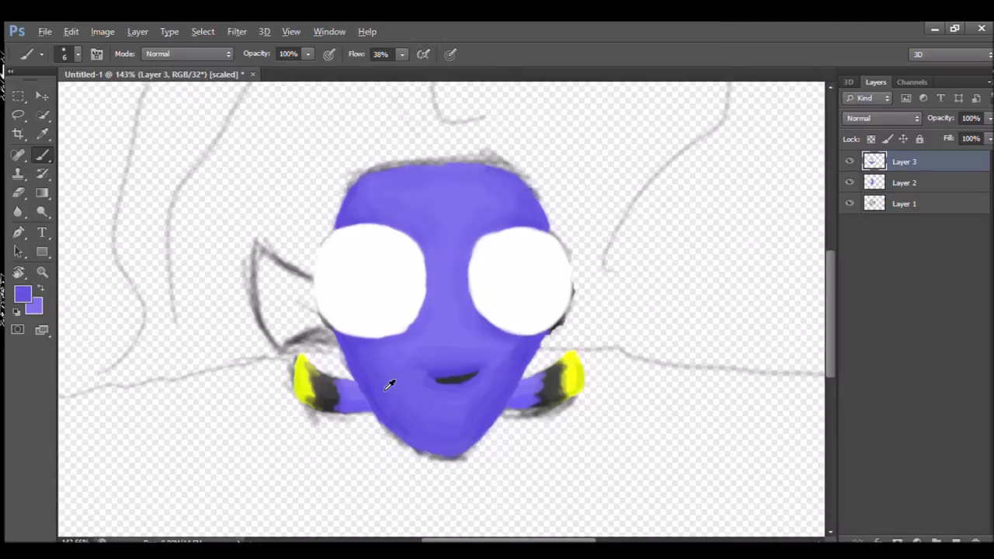
mouse_move(420, 370)
left_mouse_down()
mouse_move(485, 370)
mouse_move(482, 348)
mouse_move(437, 387)
mouse_move(484, 385)
left_mouse_up()
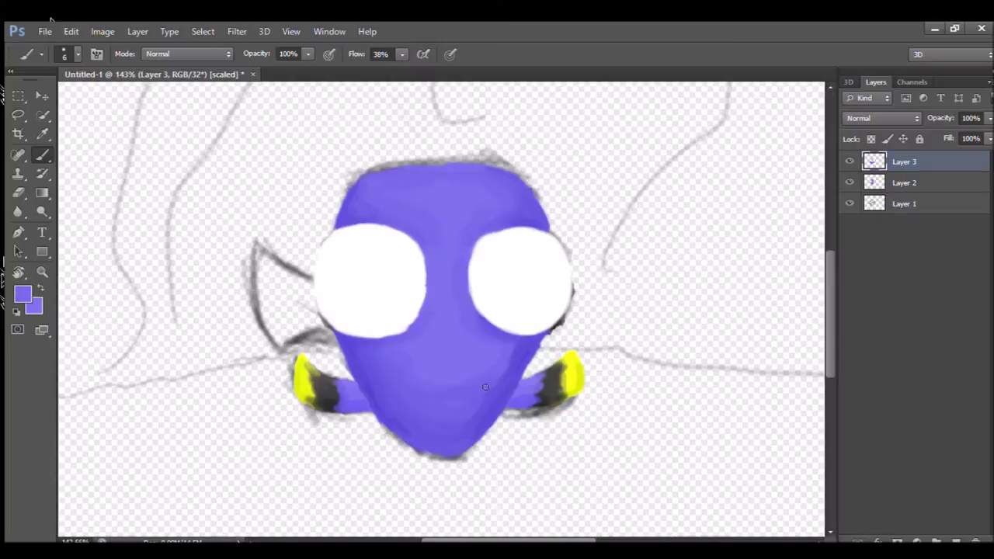
Step: Paint the body of the tail fin behind the head dark grey with a ragged outer edge
left_click(279, 261, "alt")
mouse_move(274, 259)
left_mouse_down()
mouse_move(311, 278)
mouse_move(318, 330)
mouse_move(272, 311)
mouse_move(310, 303)
mouse_move(314, 322)
mouse_move(295, 334)
mouse_move(295, 272)
mouse_move(307, 294)
left_mouse_up()
left_click(315, 283, "alt")
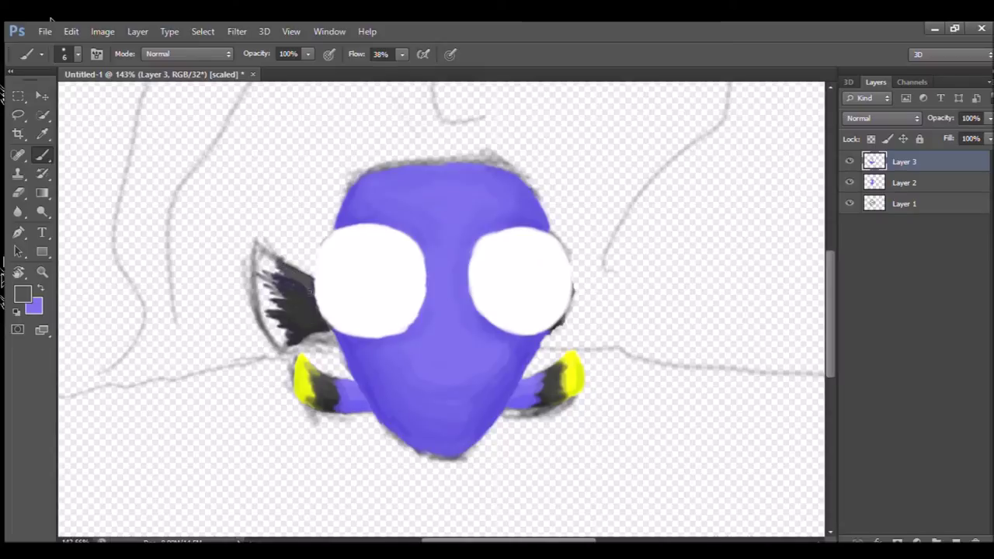
Step: Paint the tail fin's outer edge in sampled yellow on a new layer placed beneath Layer 3
key("ctrl+shift+alt+n")
left_click(301, 371, "alt")
mouse_move(280, 346)
left_mouse_down()
mouse_move(257, 256)
mouse_move(280, 264)
mouse_move(286, 340)
left_mouse_up()
key("ctrl+bracketleft")
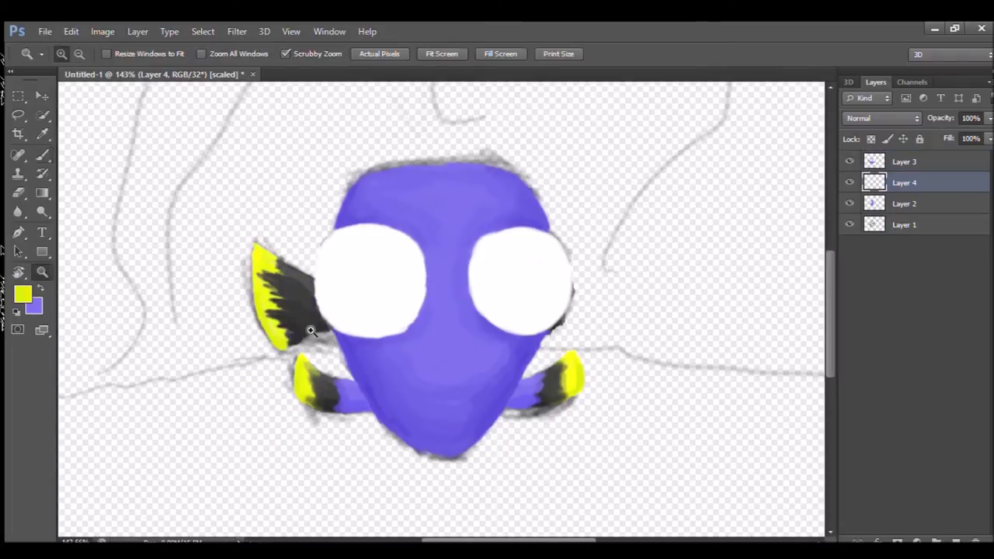
Step: Extend dark grey streaks from the tail fin's body into its yellow edge on Layer 3
left_click(291, 289, "alt")
key("alt+bracketright")
left_click_drag(268, 292, 266, 254)
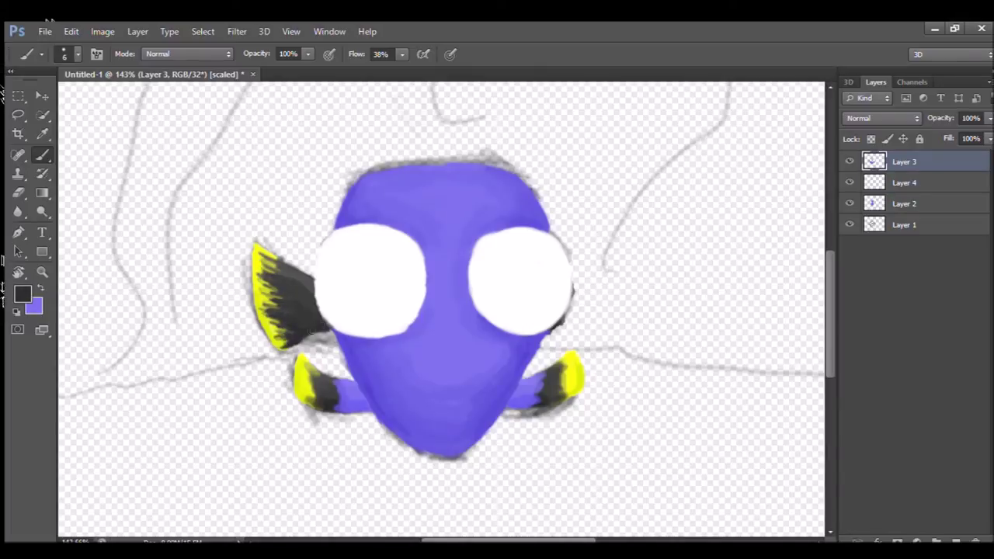
Step: Shade the edges of both white eyeballs on Layer 3 with soft light grey
left_click(485, 241, "alt")
key("alt+bracketleft")
key("alt+bracketleft")
key("alt+bracketright")
key("alt+bracketright")
mouse_move(532, 255)
left_mouse_down()
mouse_move(578, 284)
mouse_move(555, 271)
left_mouse_up()
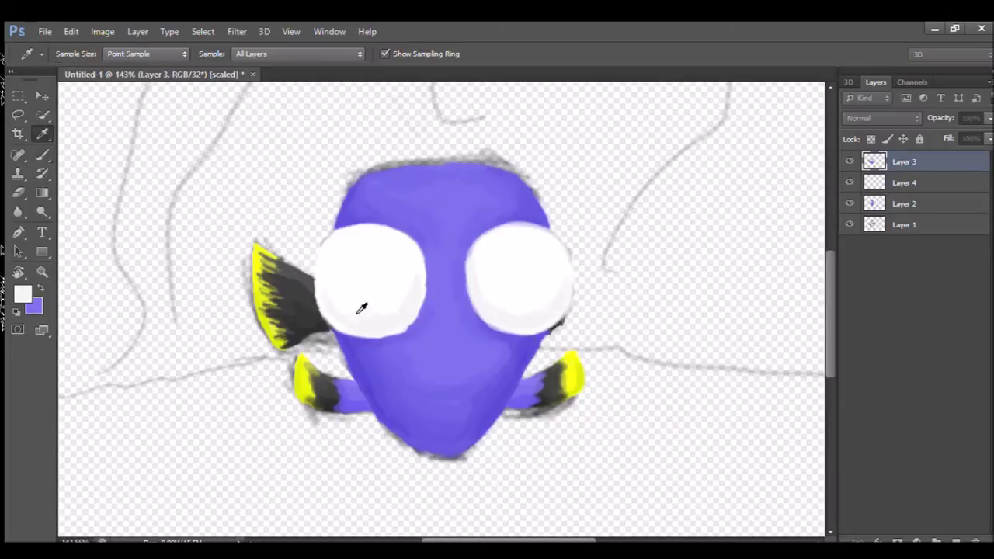
left_click(558, 325, "alt")
left_click_drag(397, 359, 466, 358)
key("ctrl+z")
key("bracketright")
key("bracketright")
key("bracketright")
key("bracketright")
left_click_drag(404, 372, 482, 388)
mouse_move(264, 404)
left_mouse_down()
mouse_move(581, 132)
mouse_move(244, 478)
left_mouse_up()
left_click_drag(345, 202, 466, 303)
key("ctrl+alt+z")
key("ctrl+alt+z")
key("ctrl+alt+z")
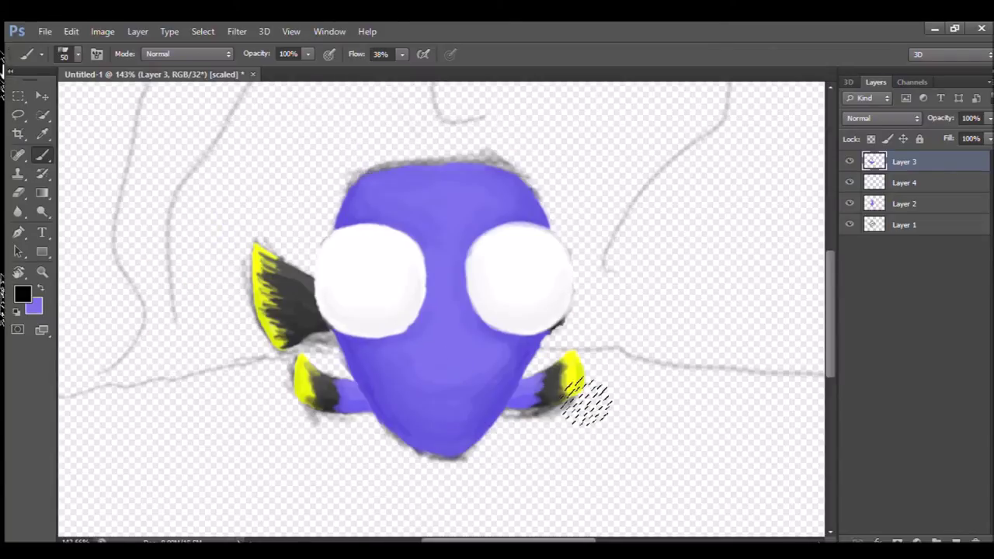
key("bracketleft")
key("bracketleft")
key("bracketleft")
left_click_drag(431, 388, 468, 384)
key("ctrl+alt+z")
key("bracketleft")
key("bracketleft")
key("bracketleft")
left_click_drag(412, 356, 474, 356)
key("ctrl+alt+z")
key("ctrl+alt+z")
key("ctrl+alt+z")
Step: Paint a small black smiling mouth on the lower part of the face
mouse_move(419, 382)
left_mouse_down()
mouse_move(453, 390)
mouse_move(419, 384)
mouse_move(441, 394)
mouse_move(418, 380)
mouse_move(426, 392)
mouse_move(460, 381)
left_mouse_up()
key("bracketleft")
key("bracketleft")
Step: Try painting black pupils in both eyes directly on Layer 3, and undo the strokes
key("bracketright")
key("bracketright")
key("bracketright")
key("bracketright")
mouse_move(373, 268)
left_mouse_down()
mouse_move(382, 282)
mouse_move(384, 272)
mouse_move(381, 287)
left_mouse_up()
mouse_move(500, 264)
left_mouse_down()
mouse_move(510, 296)
mouse_move(532, 284)
left_mouse_up()
key("ctrl+z")
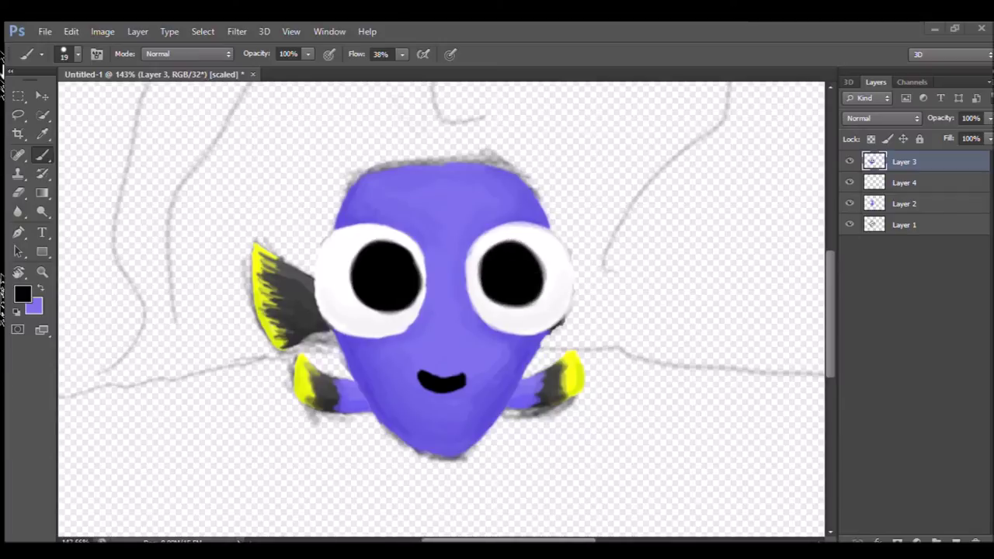
key("ctrl+alt+z")
key("ctrl+alt+z")
key("ctrl+alt+z")
key("ctrl+alt+z")
key("ctrl+alt+z")
key("ctrl+alt+z")
key("ctrl+shift+z")
key("ctrl+shift+z")
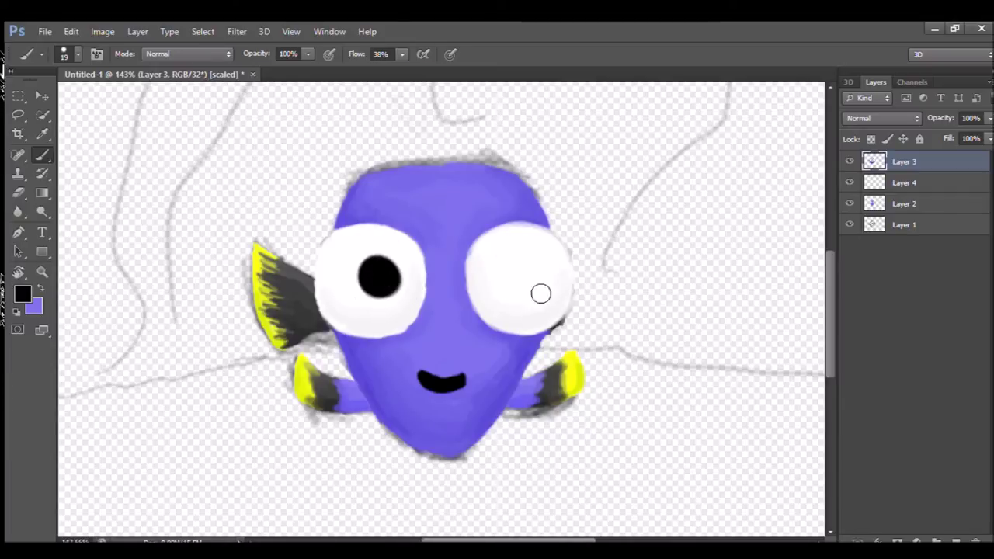
key("ctrl+alt+z")
key("ctrl+alt+z")
Step: Add separate layers above Layer 3 for the pupils and irises, and rough in the eyes, erasing unwanted strokes
key("ctrl+shift+alt+n")
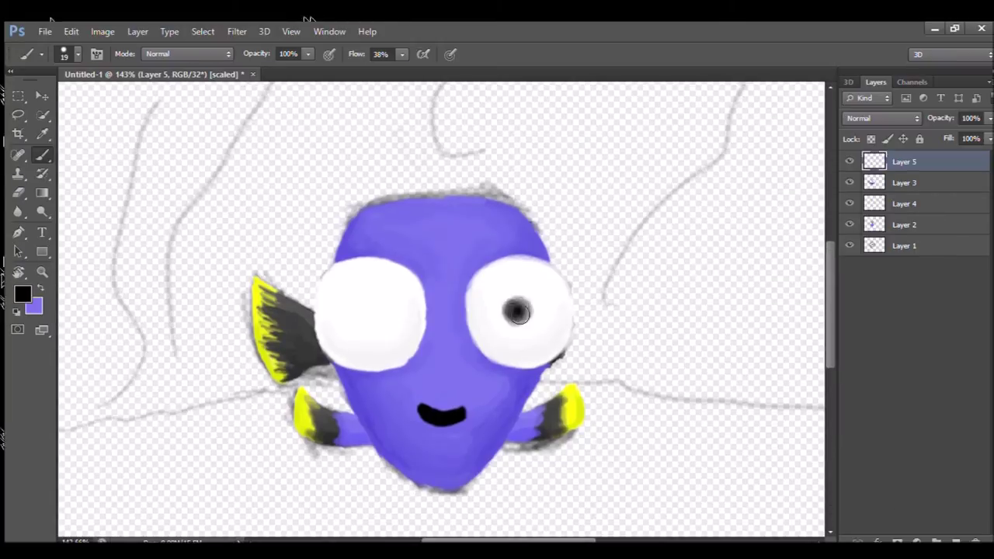
key("ctrl+shift+z")
key("ctrl+shift+z")
key("ctrl+shift+alt+n")
key("i")
key("b")
mouse_move(357, 287)
left_mouse_down()
mouse_move(388, 326)
mouse_move(536, 310)
mouse_move(527, 330)
mouse_move(505, 291)
mouse_move(553, 303)
mouse_move(536, 335)
mouse_move(392, 334)
mouse_move(355, 288)
left_mouse_up()
key("e")
mouse_move(505, 287)
left_mouse_down()
mouse_move(577, 326)
mouse_move(492, 288)
mouse_move(502, 278)
mouse_move(543, 334)
mouse_move(528, 326)
mouse_move(537, 303)
mouse_move(555, 326)
left_mouse_up()
key("b")
mouse_move(365, 299)
left_mouse_down()
mouse_move(365, 334)
mouse_move(398, 318)
mouse_move(368, 334)
left_mouse_up()
Step: Paint round black pupils near the inner side of both eyes on Layer 5, using black sampled from the mouth
left_click(904, 162)
key("e")
key("x")
key("i")
left_click(443, 414)
key("b")
left_click_drag(494, 304, 497, 310)
left_click_drag(392, 309, 404, 316)
left_click_drag(489, 303, 501, 314)
Step: Paint magenta irises around both pupils on Layer 6, and clean up their outlines
key("alt+[")
key("x")
mouse_move(407, 307)
left_mouse_down()
mouse_move(409, 341)
mouse_move(380, 296)
mouse_move(416, 305)
mouse_move(422, 324)
mouse_move(421, 304)
mouse_move(384, 300)
mouse_move(418, 298)
mouse_move(369, 299)
mouse_move(398, 347)
left_mouse_up()
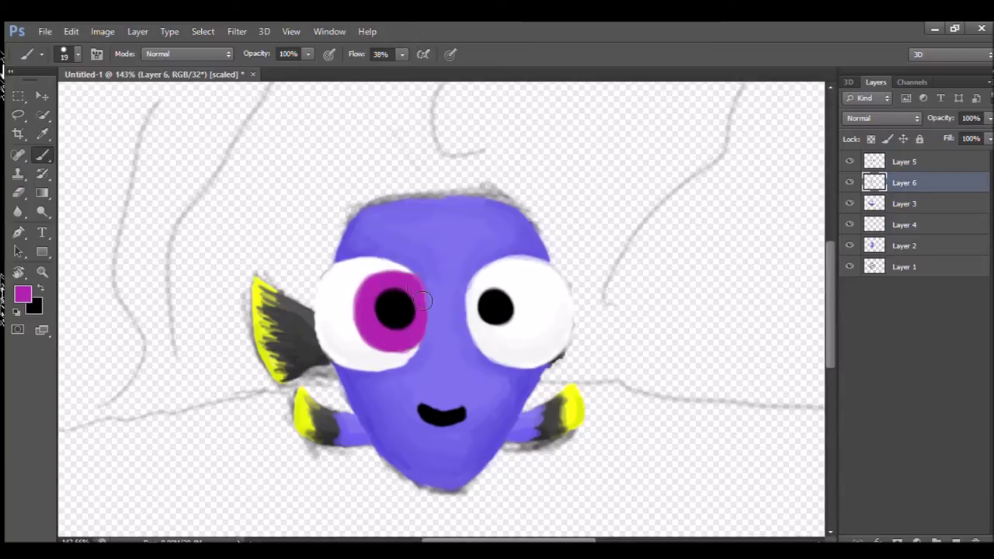
mouse_move(515, 303)
left_mouse_down()
mouse_move(480, 332)
mouse_move(502, 331)
mouse_move(480, 298)
mouse_move(521, 328)
left_mouse_up()
key("e")
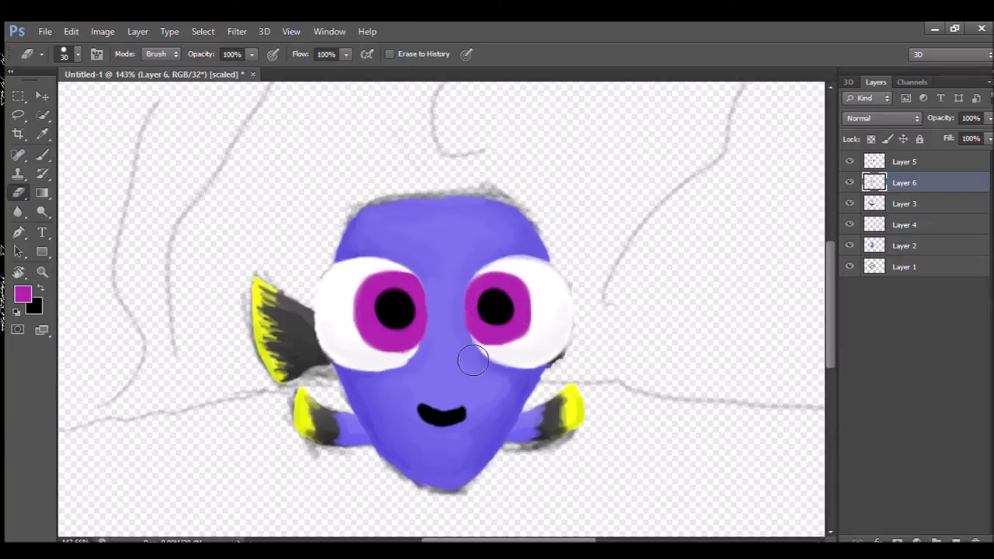
key("b")
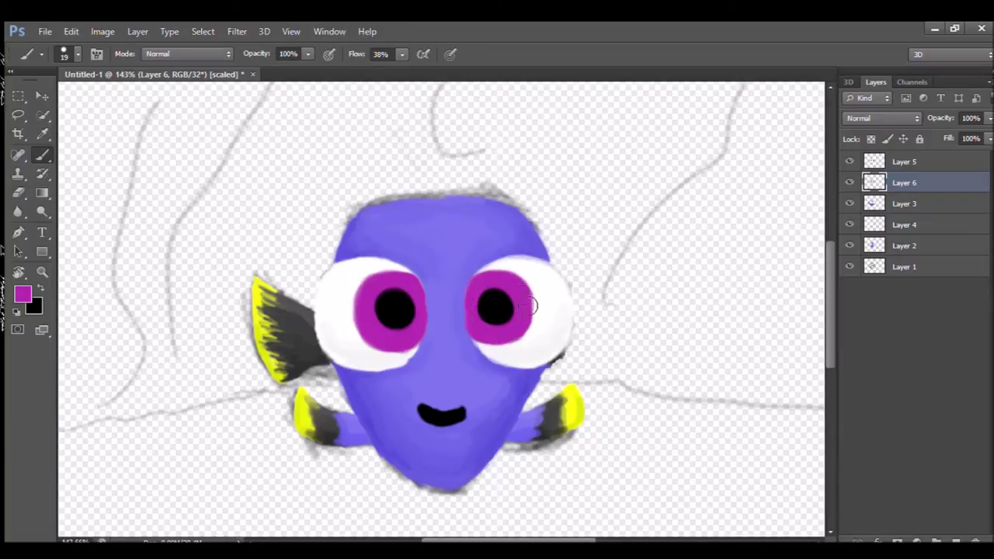
Step: Trim the lower edge of the magenta iris in the right-hand eye with the Eraser
key("e")
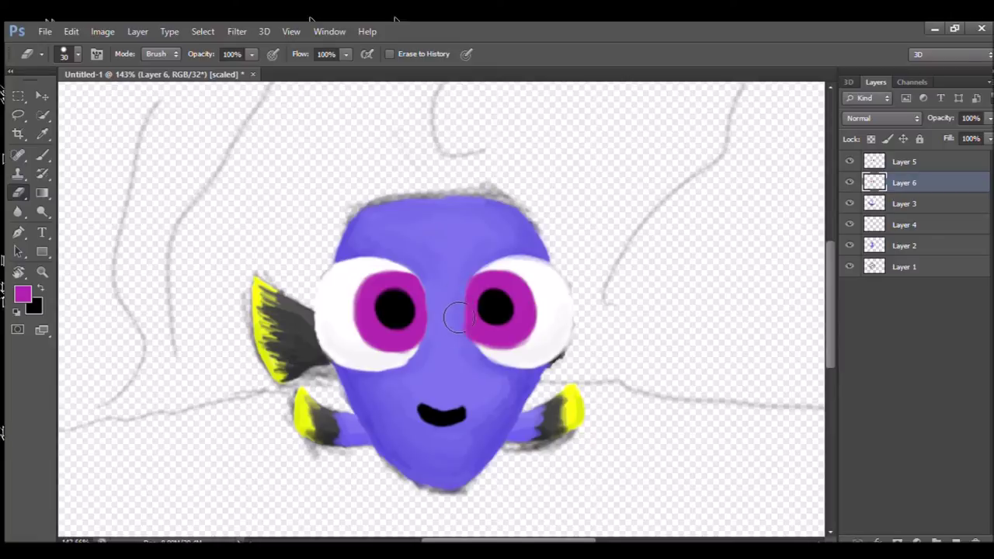
left_click_drag(500, 366, 506, 340)
key("b")
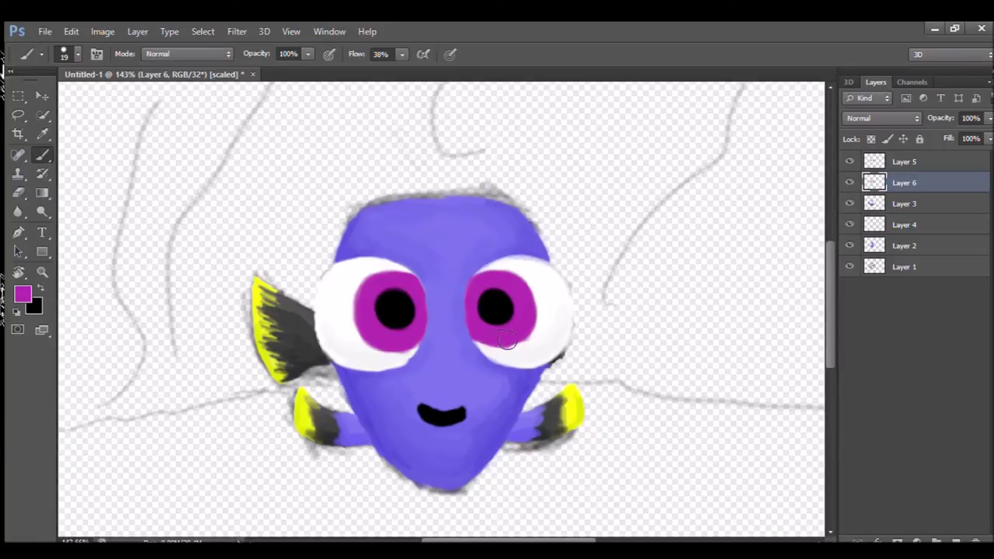
Step: Shade the left-hand iris with a deeper purple around its pupil on Layer 6, and begin the same shading on the right-hand iris
scroll(445, 313, "up", 3)
key("bracketleft")
left_click_drag(299, 388, 307, 354)
mouse_move(256, 326)
left_mouse_down()
mouse_move(380, 311)
mouse_move(342, 373)
left_mouse_up()
left_click(342, 372, "alt")
left_click_drag(365, 256, 380, 342)
left_click_drag(279, 248, 349, 334)
left_click_drag(536, 287, 613, 349)
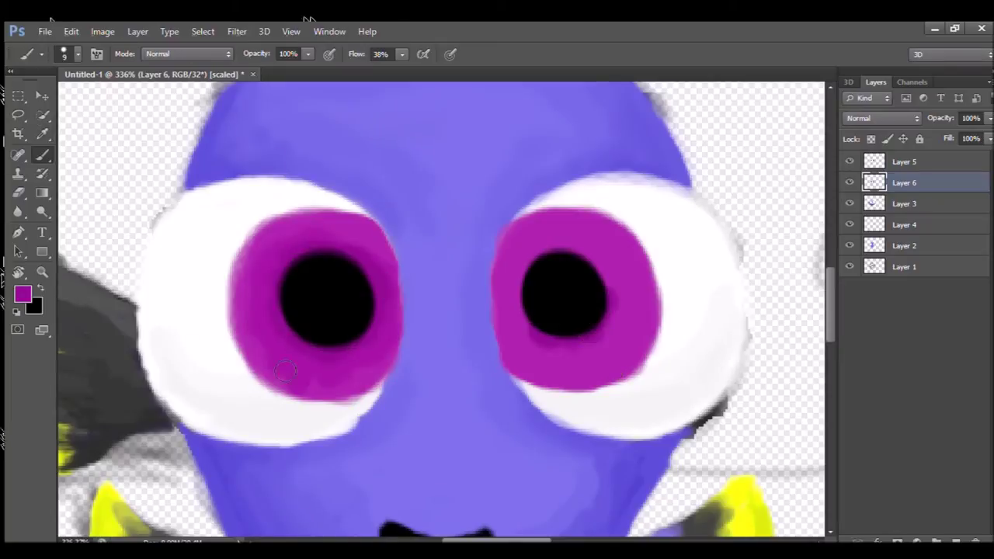
Step: Darken the right-hand iris around its pupil, and try deepening the lower edge of the left-hand iris
left_click_drag(512, 303, 520, 341)
mouse_move(505, 295)
left_mouse_down()
mouse_move(619, 295)
mouse_move(512, 342)
left_mouse_up()
left_click_drag(520, 233, 605, 334)
left_click_drag(614, 280, 559, 350)
left_click_drag(264, 365, 334, 404)
left_click_drag(233, 303, 365, 400)
key("ctrl+z")
Step: Paint lighter pink tones and pale pink highlights along the upper edges of both irises with a small 4 px brush
left_click(371, 380, "alt")
key("bracketleft")
key("bracketleft")
key("bracketleft")
key("bracketleft")
key("bracketleft")
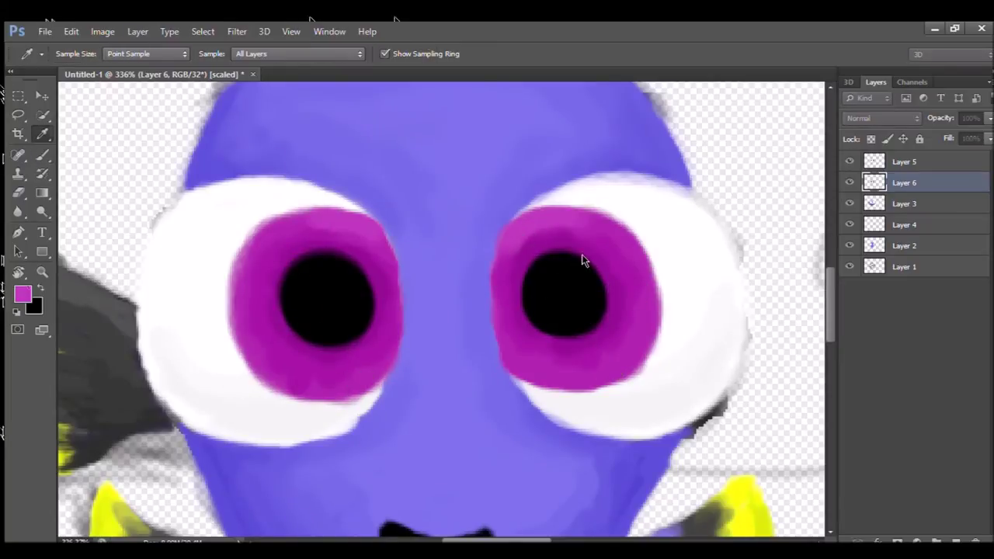
left_click_drag(322, 221, 373, 225)
left_click_drag(508, 237, 567, 221)
left_click(350, 220, "alt")
left_click_drag(324, 218, 371, 226)
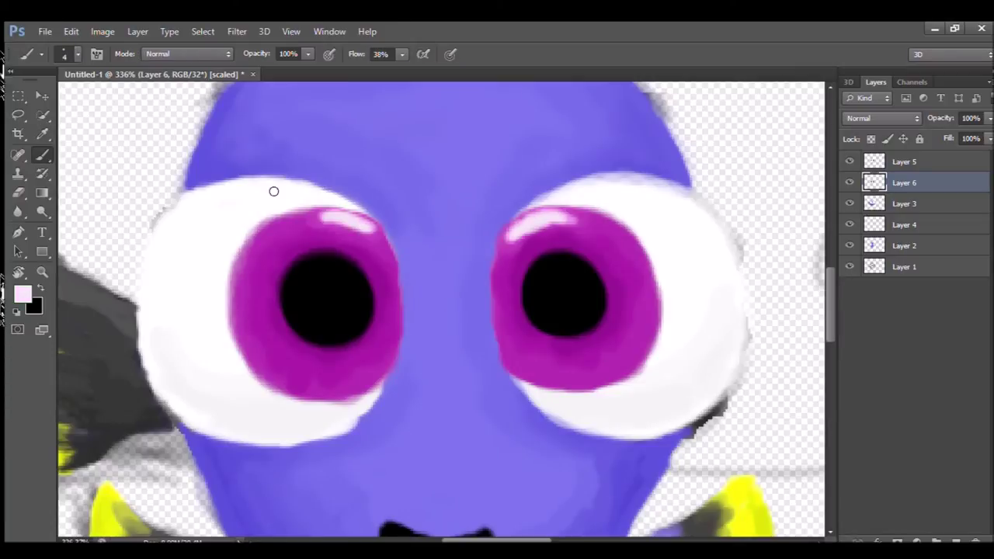
Step: Paint white reflections in both pupils on Layer 5, one large highlight and two small dots each, undoing unwanted strokes
left_click(903, 163)
left_click_drag(326, 257, 361, 285)
left_click_drag(524, 262, 555, 285)
key("ctrl+z")
left_click_drag(318, 250, 324, 272)
left_click_drag(553, 250, 606, 301)
key("ctrl+z")
left_click_drag(524, 281, 574, 250)
left_click(585, 299)
left_click(345, 327)
Step: Paint a thin dark ridge along the top of the fish's head on Layer 5 and trim it with blue sampled from the face
scroll(467, 356, "down", 3)
left_click_drag(386, 198, 536, 201)
left_click_drag(420, 191, 362, 204)
scroll(356, 416, "down", 2)
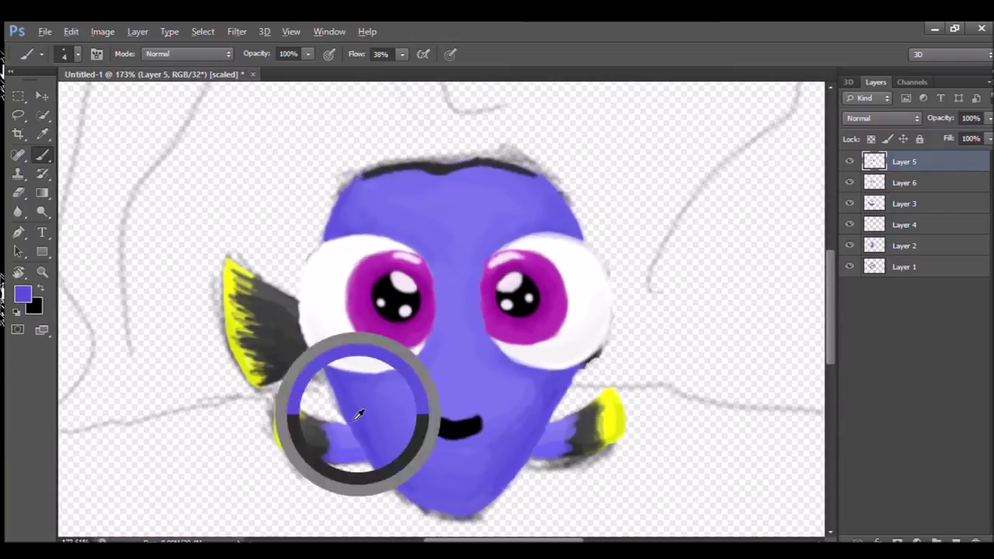
left_click_drag(421, 165, 394, 164)
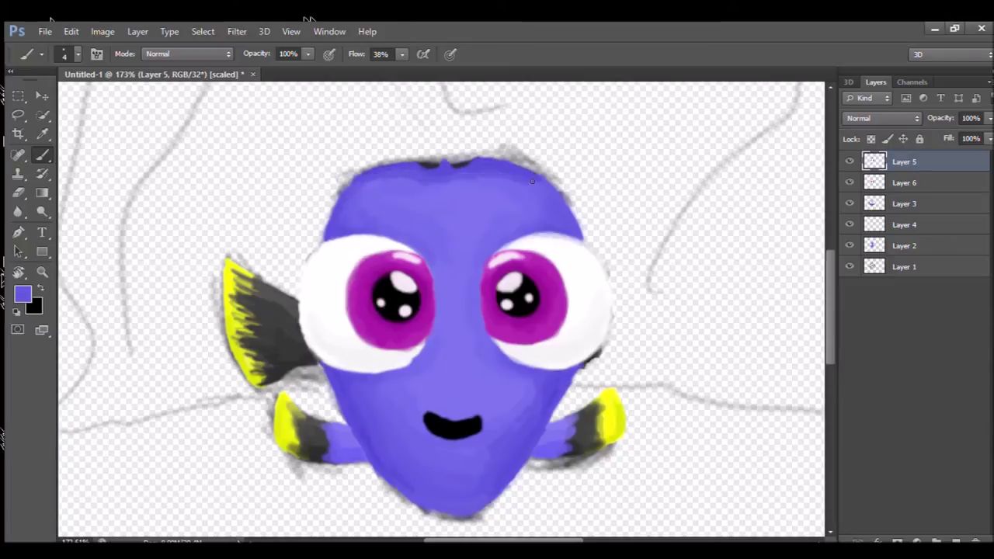
Step: With only the Layer 1 sketch shown beneath, paint a yellow sand floor up to the sketched horizon on a new layer
scroll(826, 328, "down", 10)
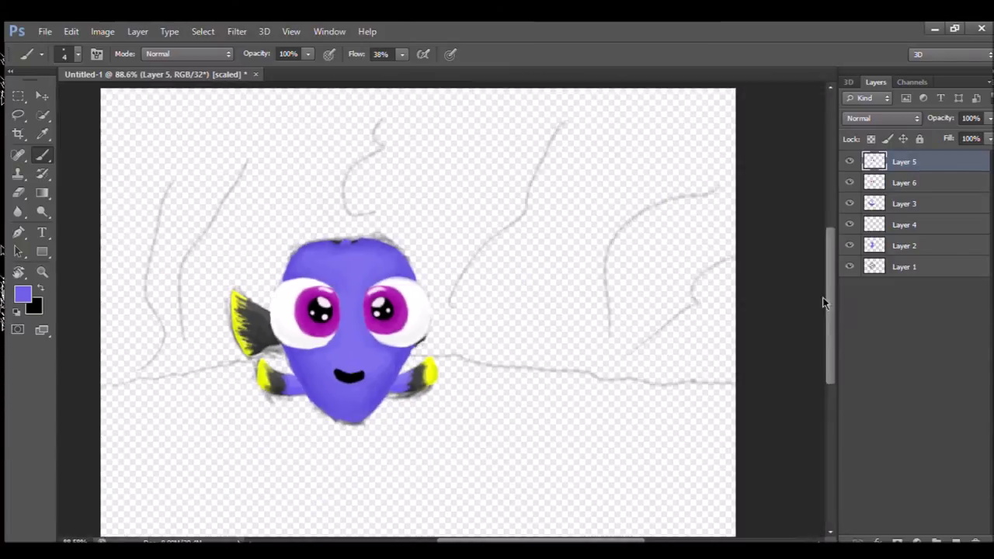
key("ctrl+shift+alt+n")
left_click(850, 288, "alt")
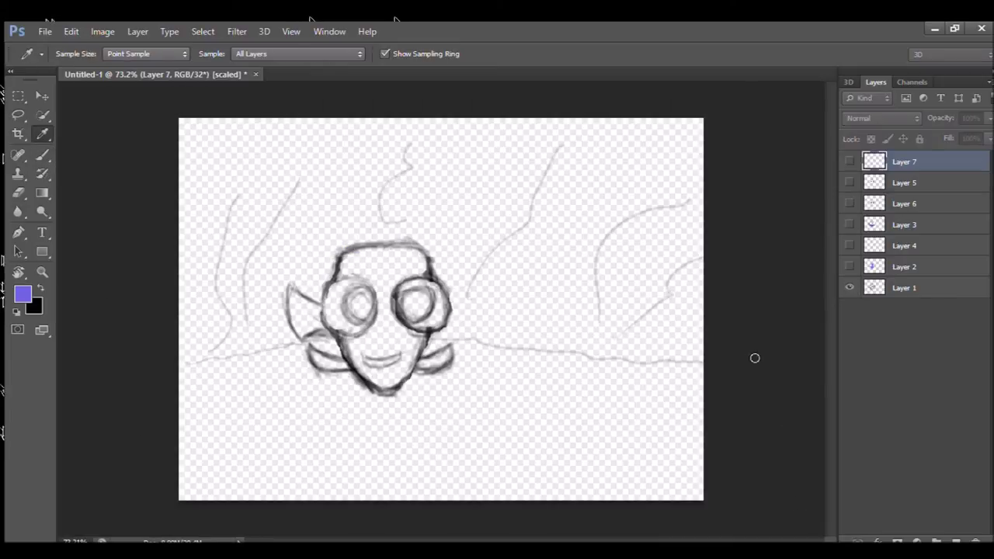
mouse_move(183, 371)
left_mouse_down()
mouse_move(382, 362)
mouse_move(617, 378)
mouse_move(211, 413)
mouse_move(642, 490)
mouse_move(492, 382)
mouse_move(556, 473)
left_mouse_up()
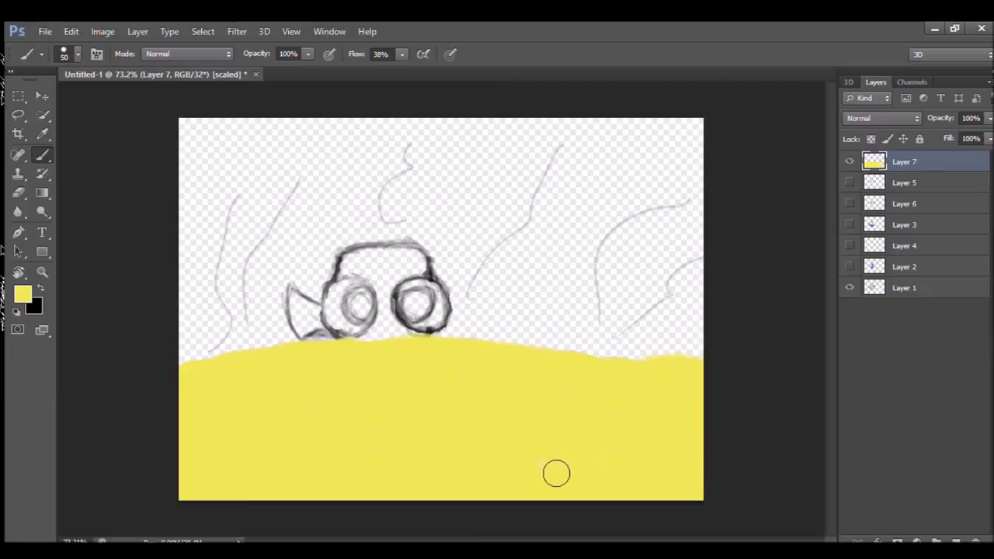
Step: Shade the outer areas and corners of the sand on Layer 7 with slightly darker yellows
key("i")
key("b")
mouse_move(225, 353)
left_mouse_down()
mouse_move(257, 372)
mouse_move(671, 375)
mouse_move(683, 474)
left_mouse_up()
key("i")
key("b")
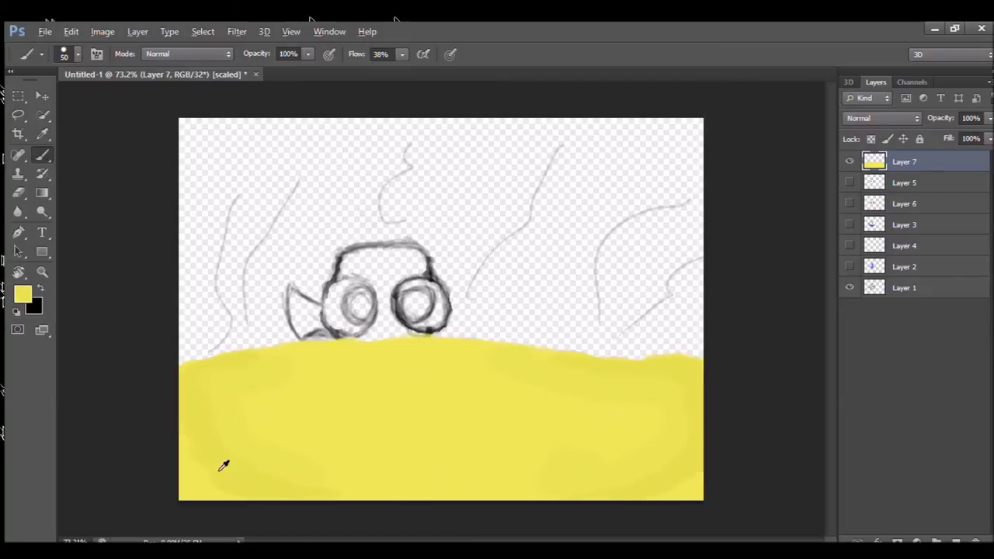
Step: Speckle the sand with pale yellow grains using a 3 px brush
key("bracketleft")
key("bracketleft")
key("bracketleft")
key("bracketleft")
key("bracketleft")
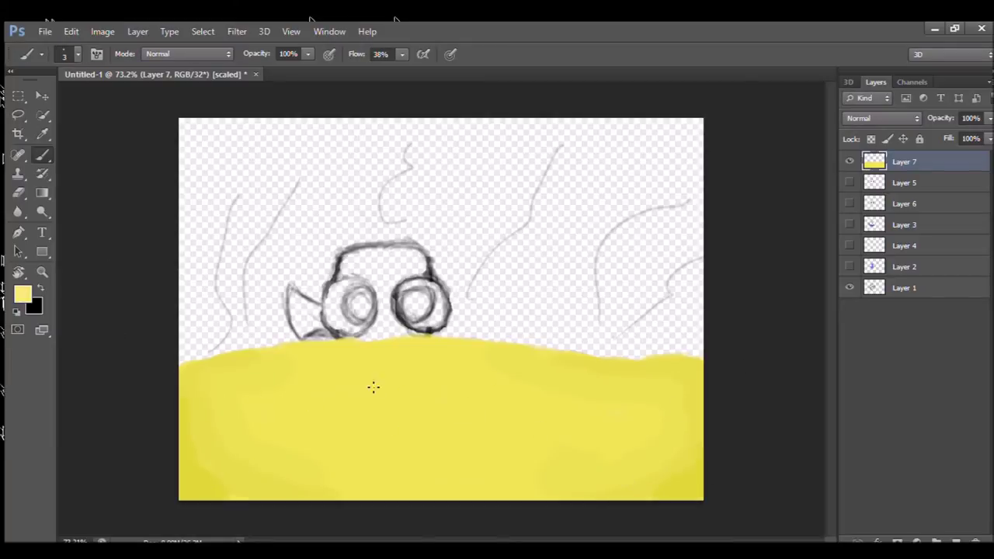
key("alt")
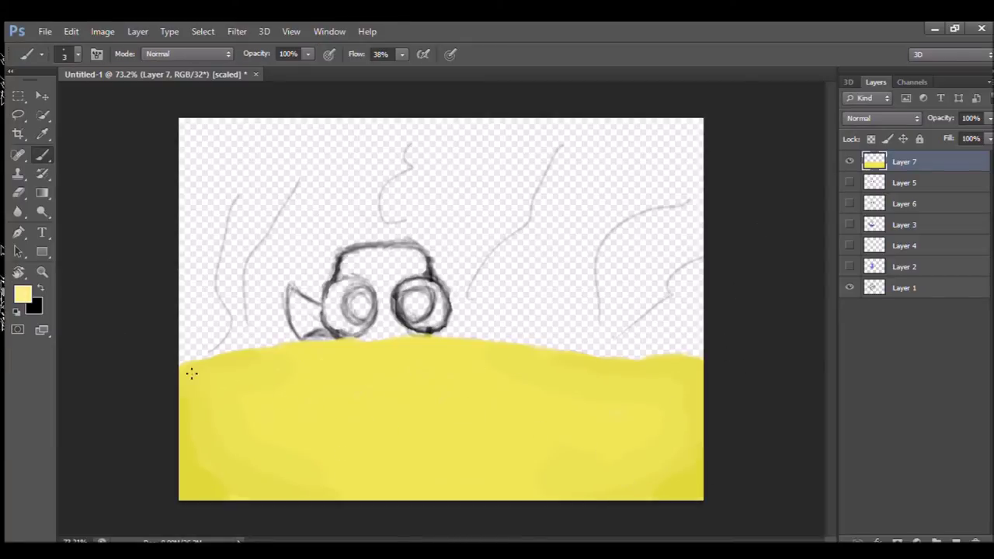
key("alt")
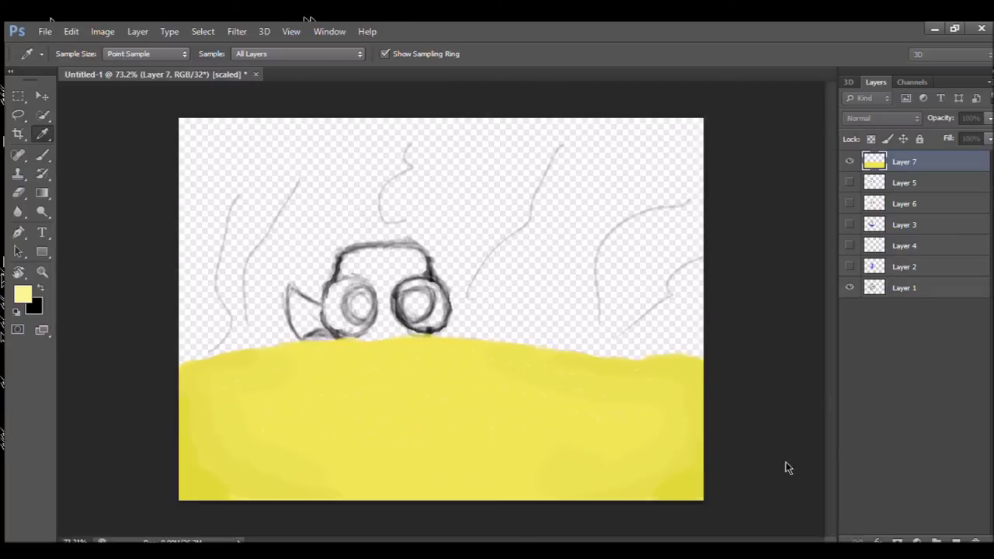
Step: Paint bright and dark green diagonal seaweed bands behind the sand on new layers, and hide the Layer 1 sketch
mouse_move(338, 120)
left_mouse_down()
mouse_move(213, 368)
mouse_move(201, 280)
mouse_move(342, 128)
mouse_move(328, 139)
mouse_move(319, 233)
left_mouse_up()
key("ctrl+shift+alt+n")
key("alt")
key("ctrl+shift+alt+n")
mouse_move(233, 350)
left_mouse_down()
mouse_move(435, 160)
mouse_move(342, 256)
mouse_move(310, 334)
mouse_move(466, 124)
mouse_move(381, 326)
left_mouse_up()
key("ctrl+shift+alt+n")
key("ctrl+[")
left_click(848, 350)
Step: Fill the rest of the background with alternating dark and bright green diagonal bands on two more new layers
left_click(947, 535)
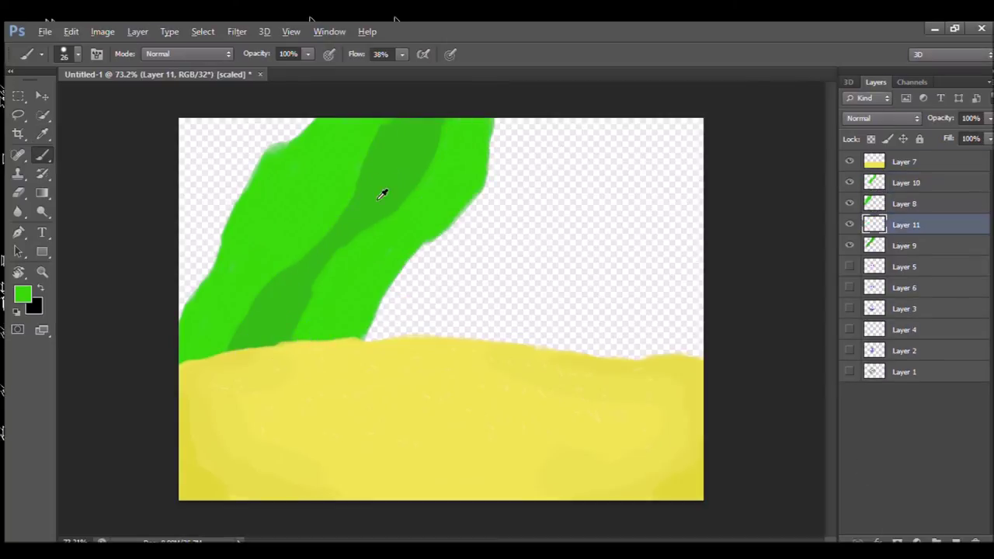
mouse_move(269, 235)
left_mouse_down()
mouse_move(438, 290)
mouse_move(526, 145)
mouse_move(575, 121)
left_mouse_up()
left_click(959, 540)
key("ctrl+bracketright")
mouse_move(455, 195)
left_mouse_down()
mouse_move(505, 257)
mouse_move(613, 128)
mouse_move(566, 162)
left_mouse_up()
mouse_move(233, 121)
left_mouse_down()
mouse_move(215, 137)
mouse_move(186, 221)
left_mouse_up()
mouse_move(551, 345)
left_mouse_down()
mouse_move(685, 140)
mouse_move(648, 200)
mouse_move(683, 344)
mouse_move(687, 311)
mouse_move(579, 180)
mouse_move(166, 271)
mouse_move(395, 207)
mouse_move(758, 453)
left_mouse_up()
Step: Shade the right-hand edges of the middle bright green bands with a darker green on Layers 12 and 10
key("alt+bracketleft")
key("alt+bracketleft")
key("alt+bracketright")
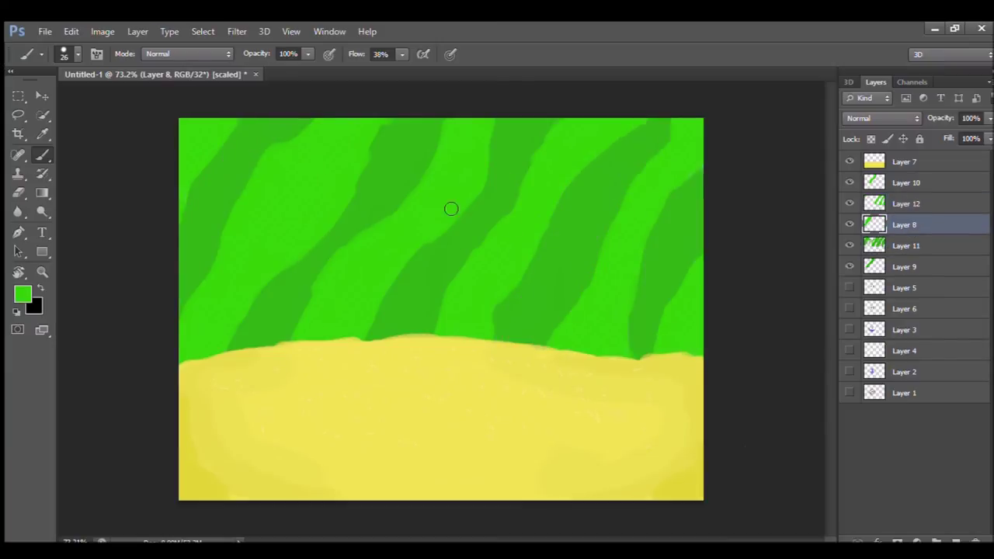
key("alt+bracketright")
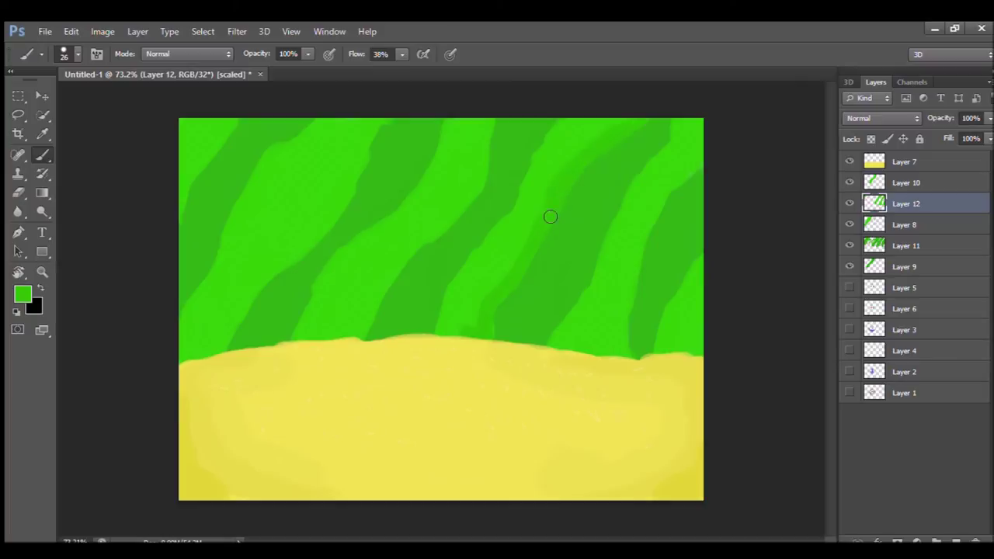
key("alt+bracketright")
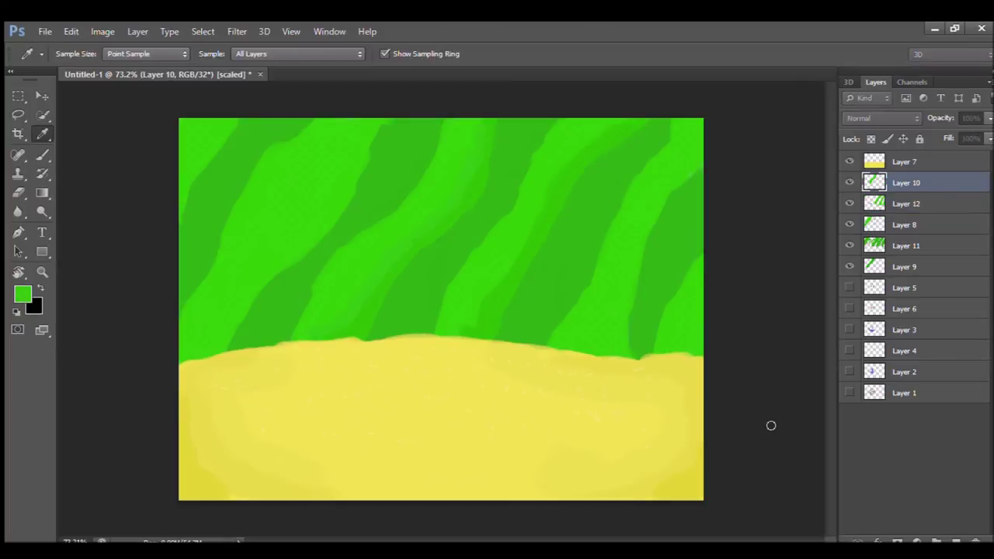
Step: Blend the shading on the middle and right-hand green bands, and lighten their left edges on Layer 12
key("alt+bracketleft")
left_click(356, 290, "alt")
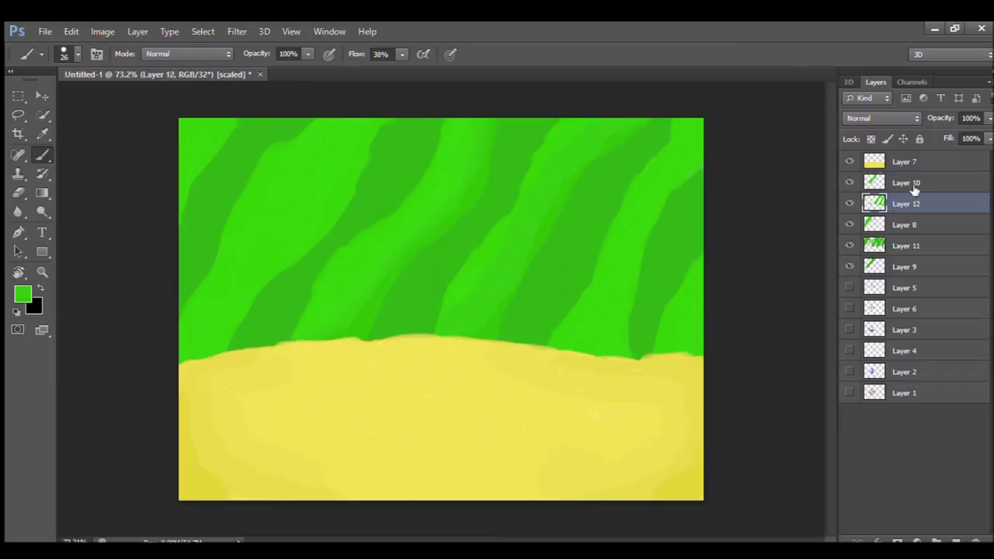
left_click(911, 191)
left_click(906, 243)
left_click(914, 206)
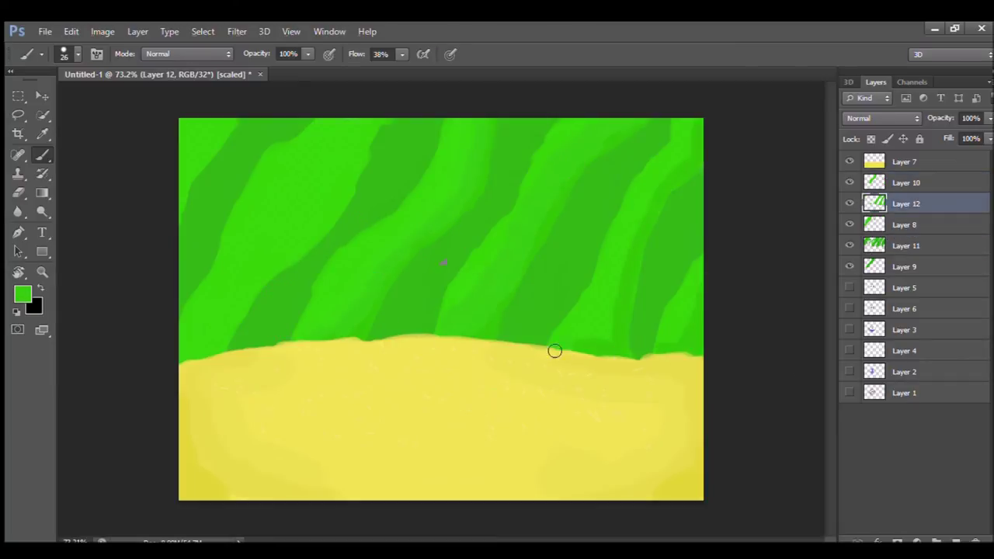
left_click_drag(561, 336, 598, 253)
left_click_drag(447, 316, 513, 178)
key("alt+bracketleft")
left_click_drag(447, 124, 388, 229)
key("ctrl+z")
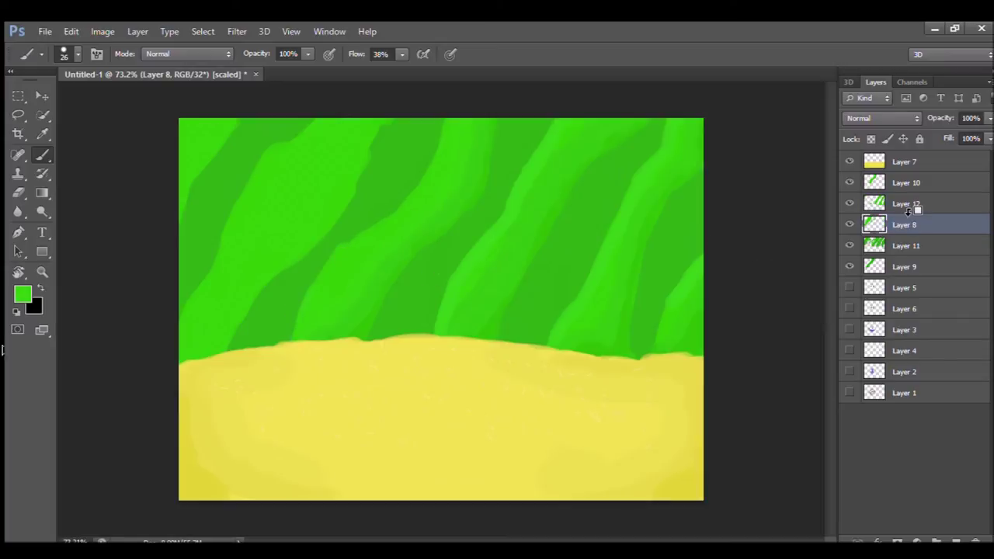
Step: Shade the edges of the wide left-hand band on Layer 12, and add bright green textured strokes along the light bands
key("alt+bracketright")
left_click(472, 261, "alt")
mouse_move(233, 342)
left_mouse_down()
mouse_move(334, 213)
mouse_move(377, 123)
left_mouse_up()
left_click_drag(198, 319, 256, 184)
key("ctrl+z")
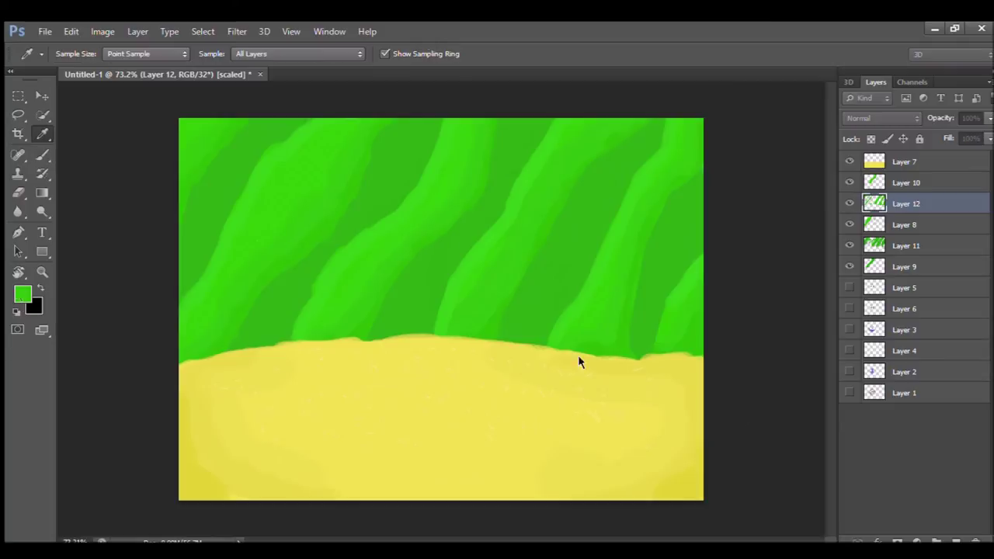
left_click_drag(466, 320, 509, 250)
mouse_move(536, 198)
left_mouse_down()
mouse_move(590, 138)
mouse_move(536, 219)
left_mouse_up()
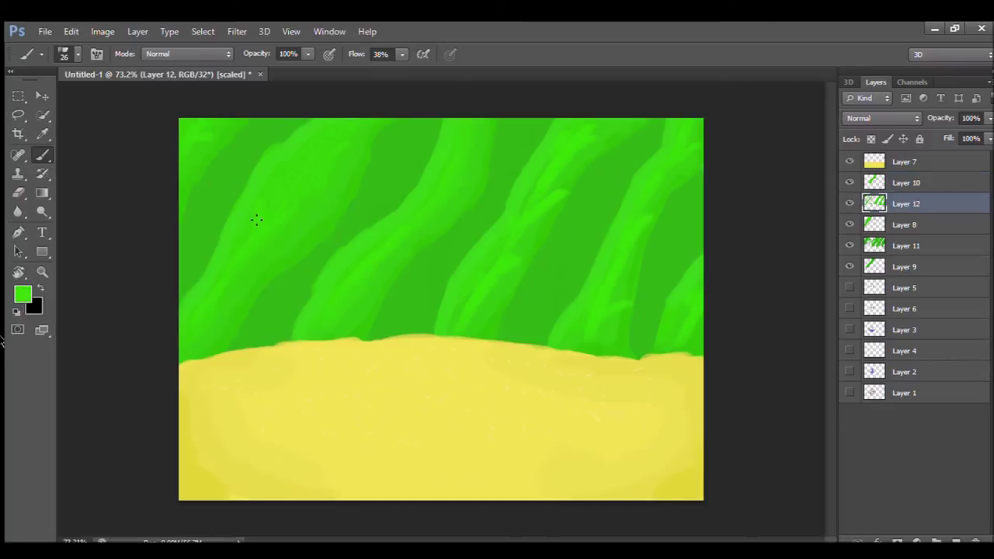
Step: Paint dark green shadows along the edges and bases of the dark seaweed bands on Layer 11
left_click(873, 245)
left_click(398, 332, "alt")
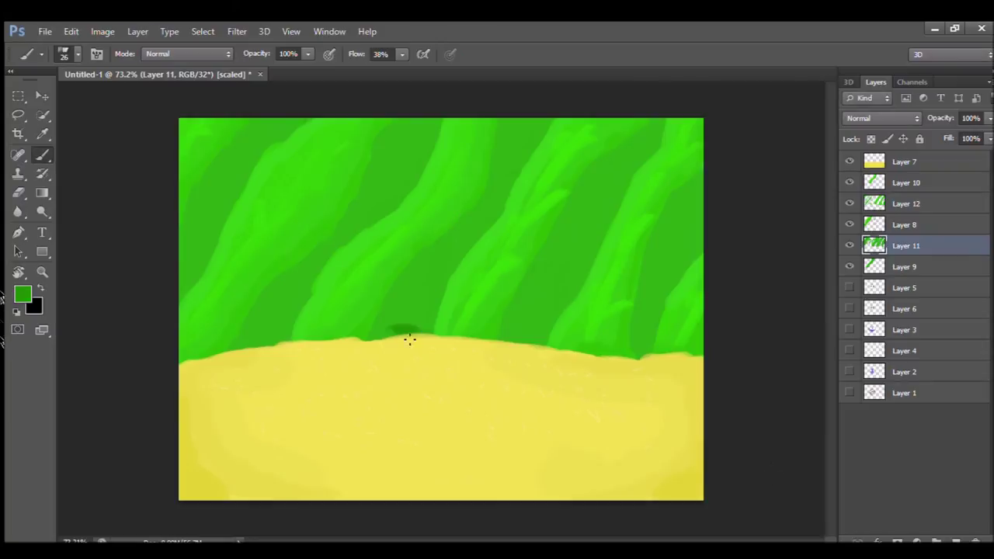
left_click_drag(544, 125, 425, 330)
left_click_drag(661, 138, 543, 341)
left_click_drag(671, 289, 419, 179)
Step: Blend the dark shadows at the bases of the bands on Layer 11 using greens sampled from the painting
left_click(472, 303, "alt")
mouse_move(472, 304)
left_mouse_down()
mouse_move(637, 326)
mouse_move(567, 323)
left_mouse_up()
left_click(557, 293, "alt")
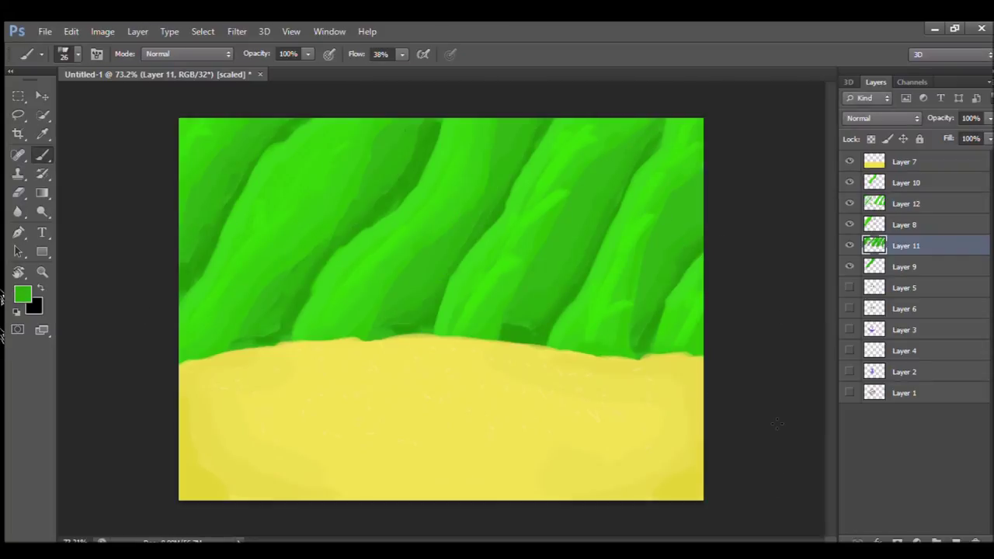
left_click(268, 330, "alt")
left_click(632, 422, "alt")
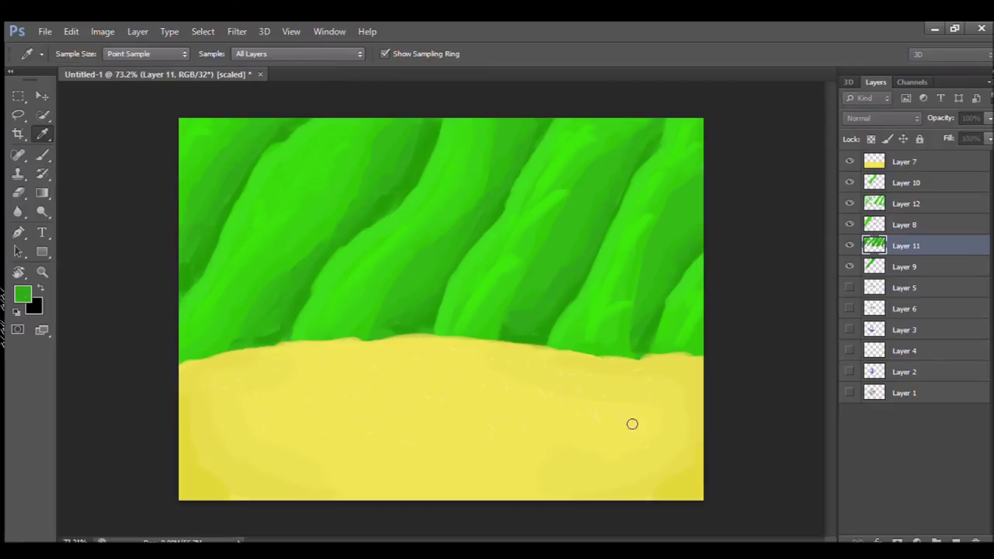